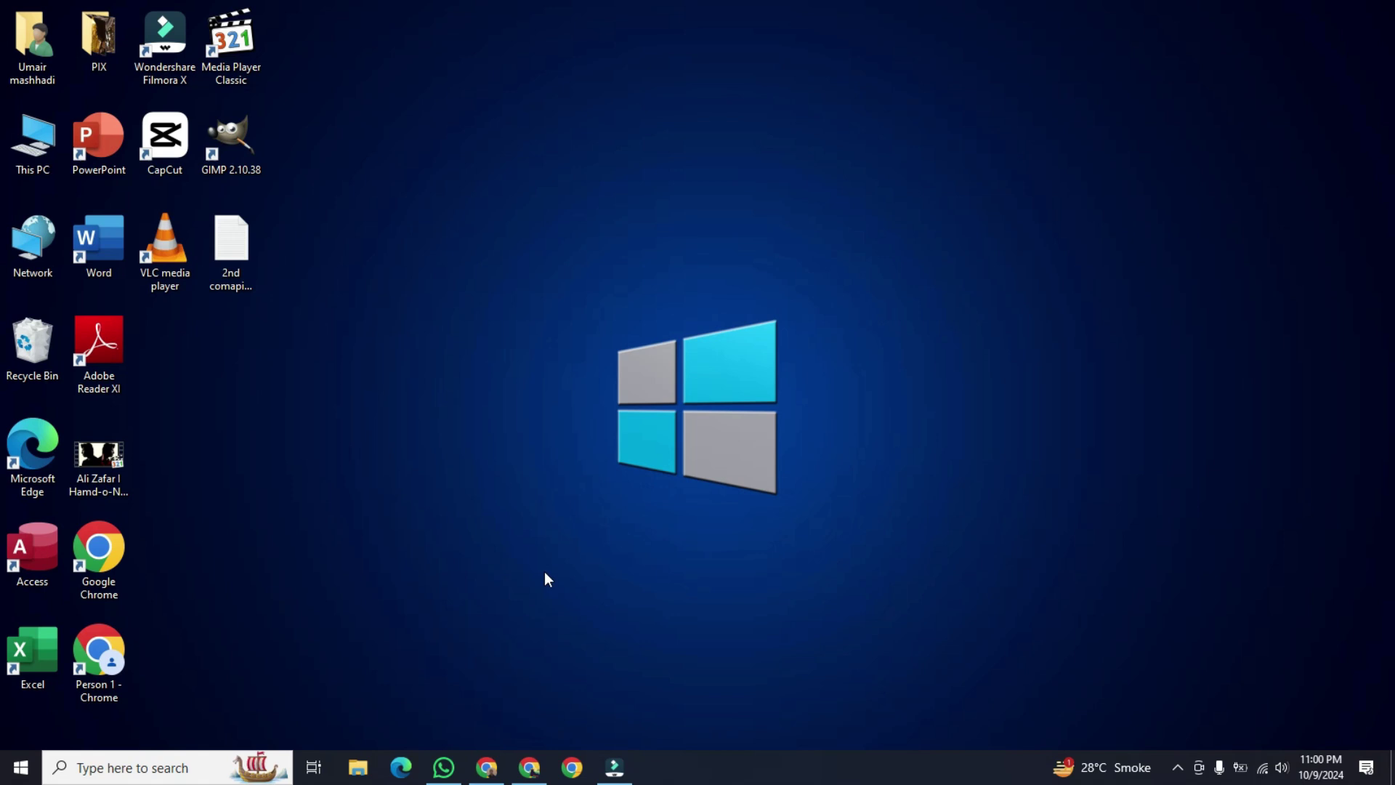
pyautogui.click(526, 767)
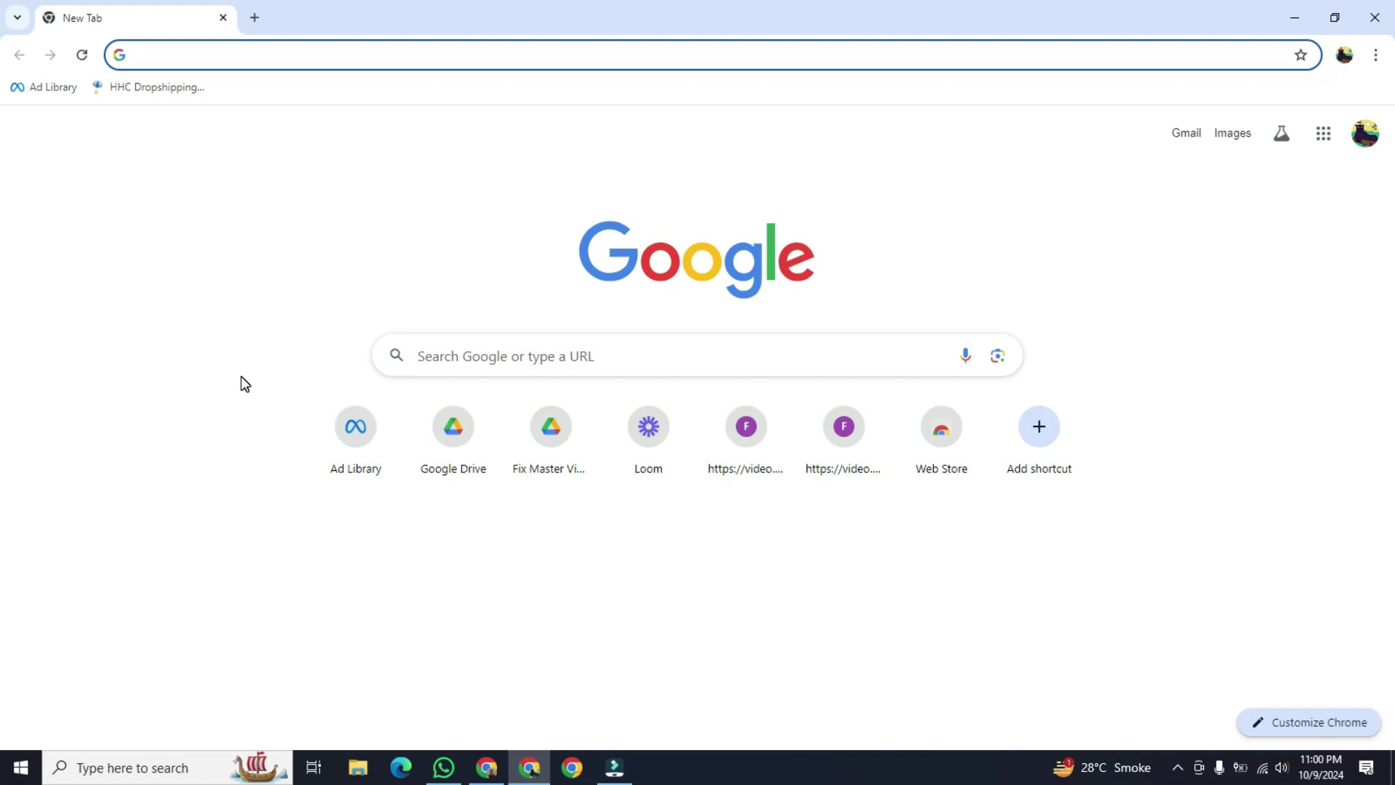
pyautogui.click(383, 58)
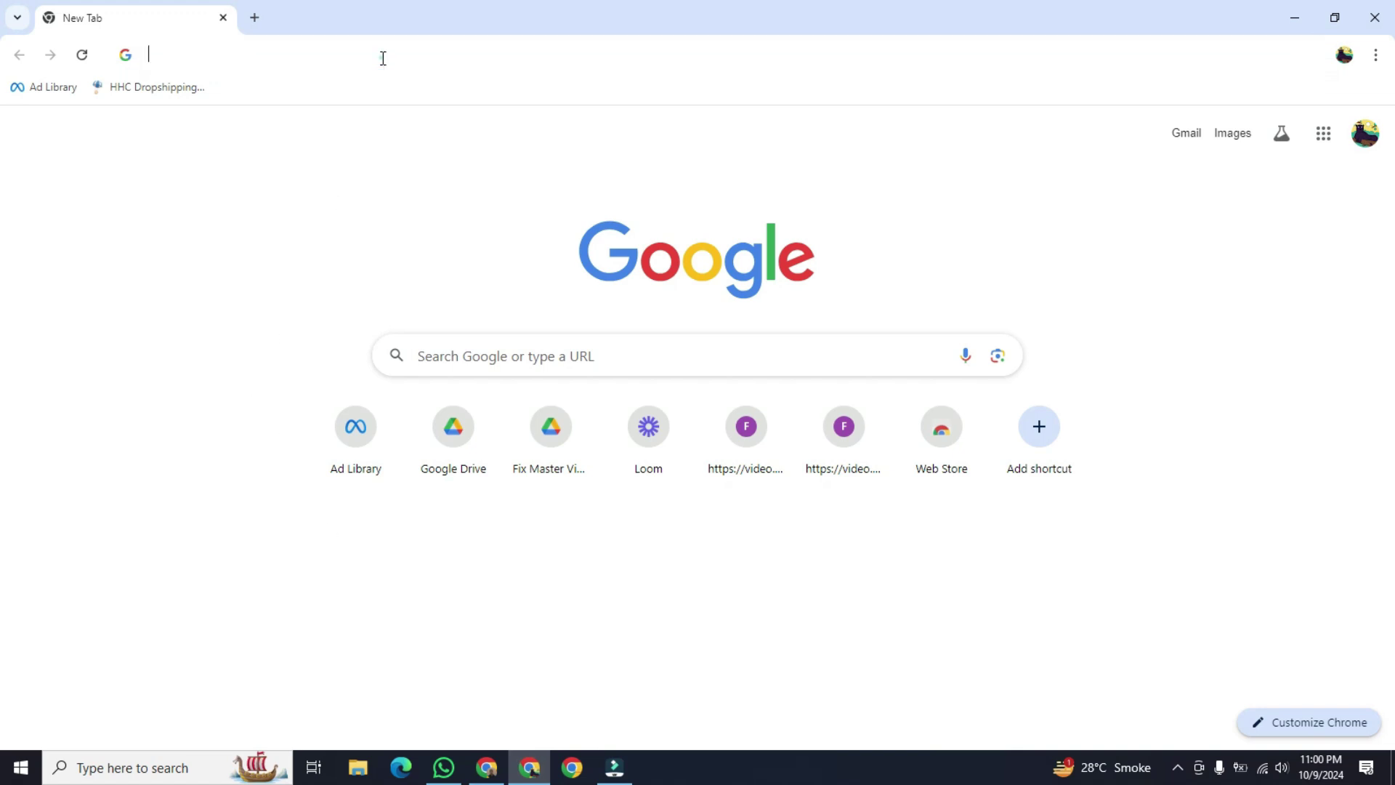
pyautogui.write('https://www.rask.ai')
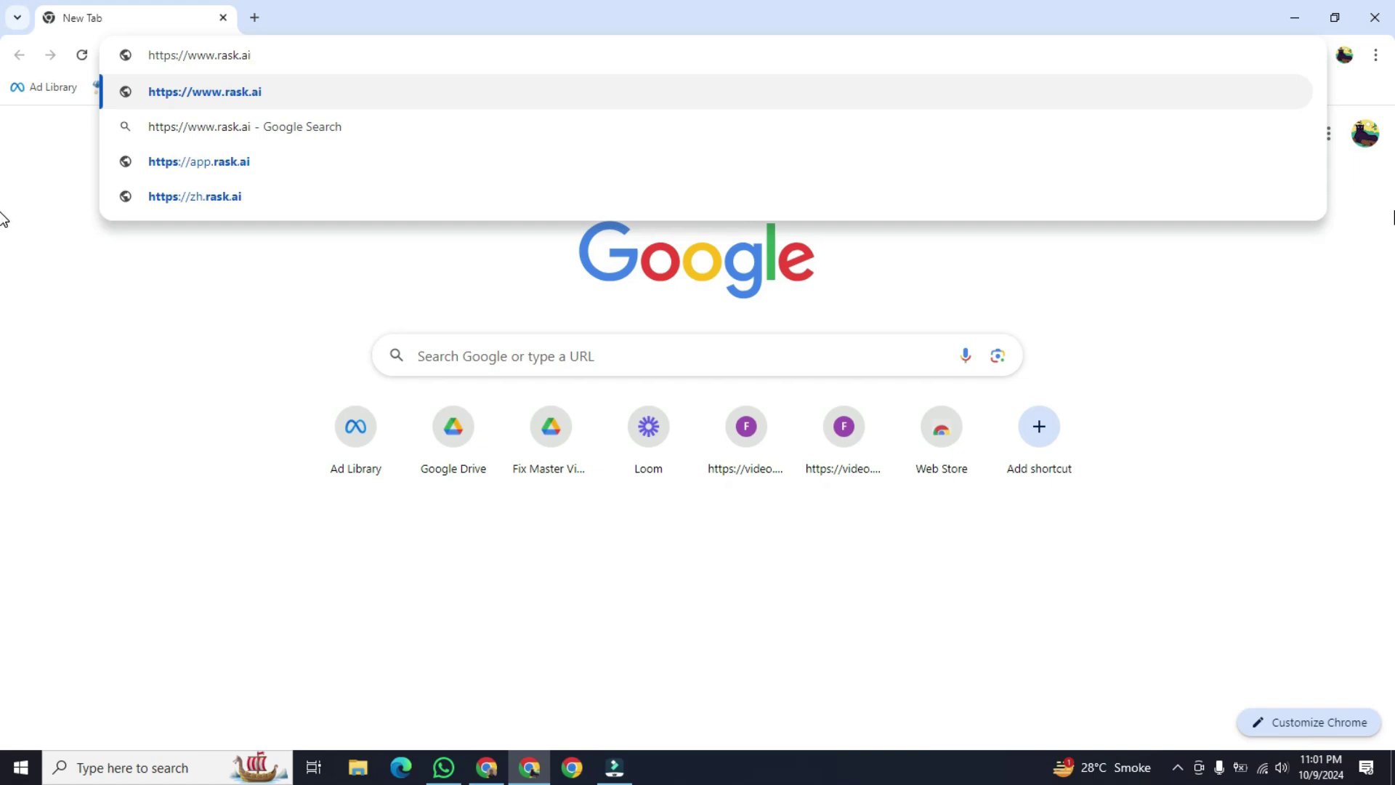
pyautogui.press('Return')
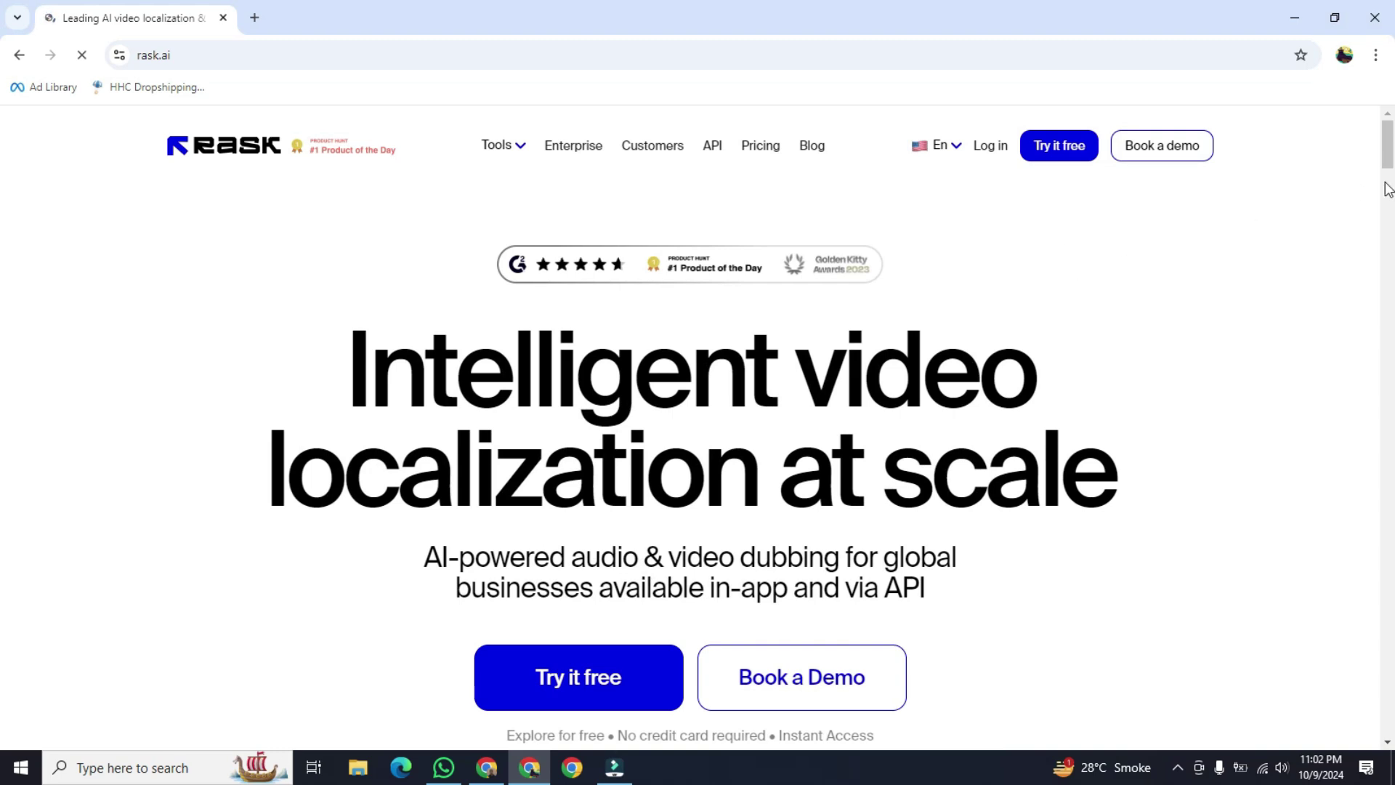
# - Choose 'Try it free' on the Rask homepage and sign up with Google
pyautogui.scroll(-2, 2, 173)
pyautogui.scroll(-1, 2, 172)
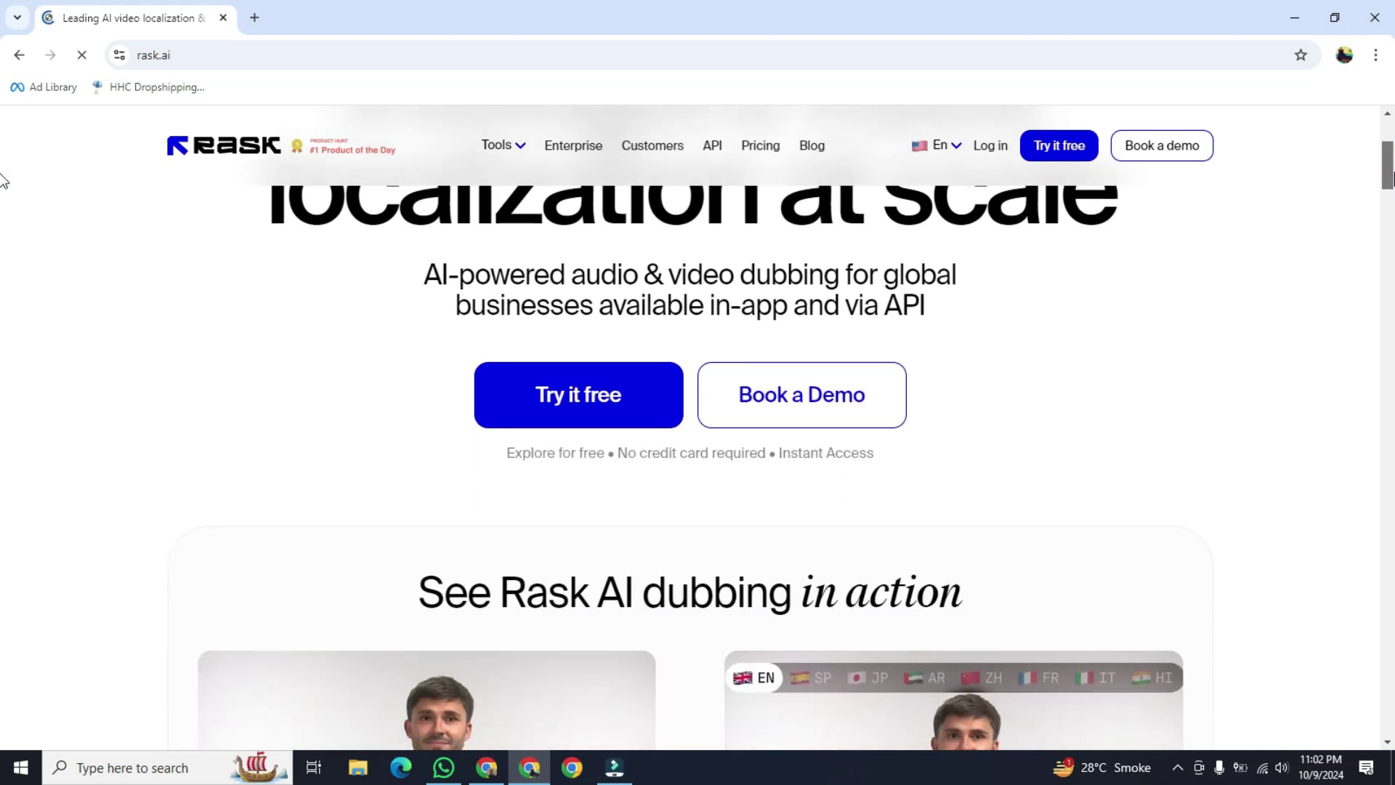
pyautogui.scroll(3, 3, 153)
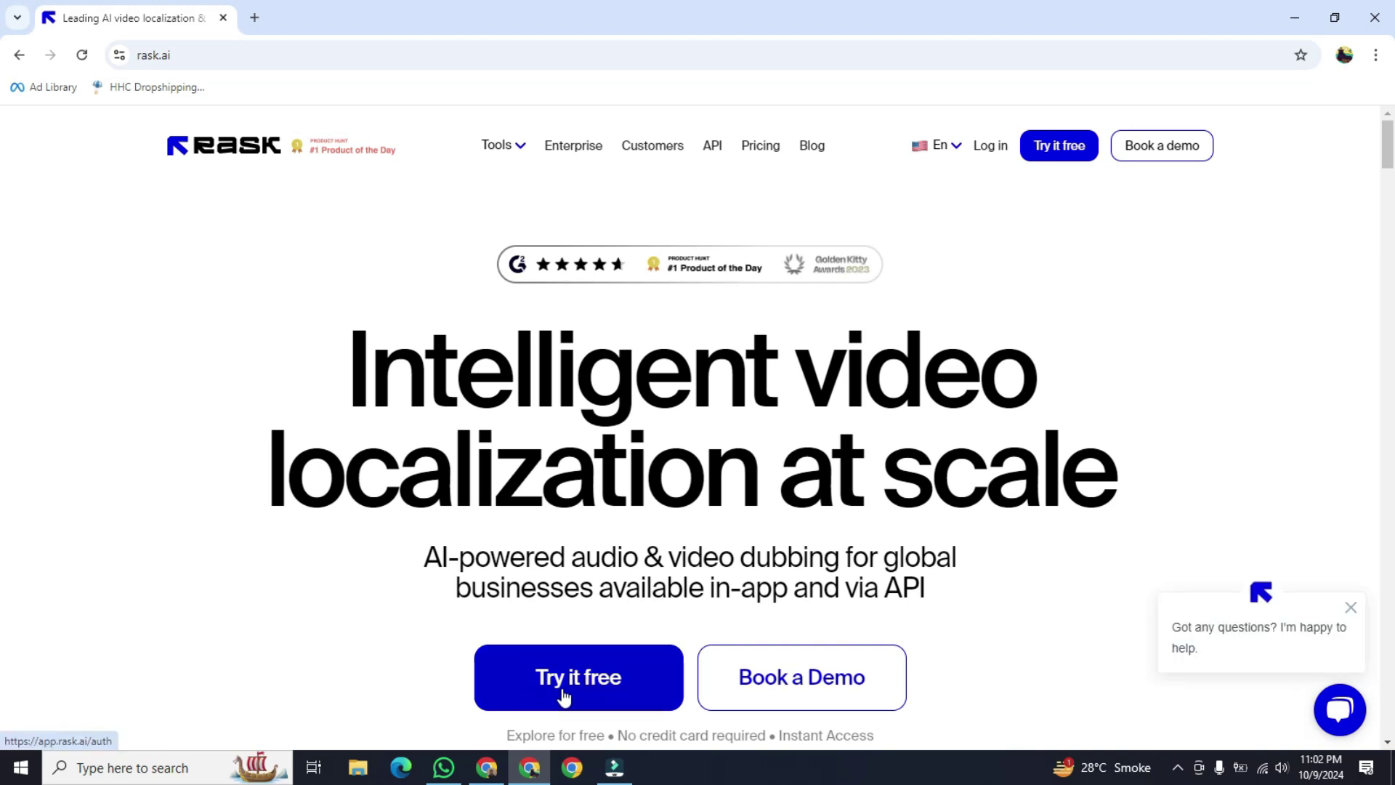
pyautogui.click(610, 681)
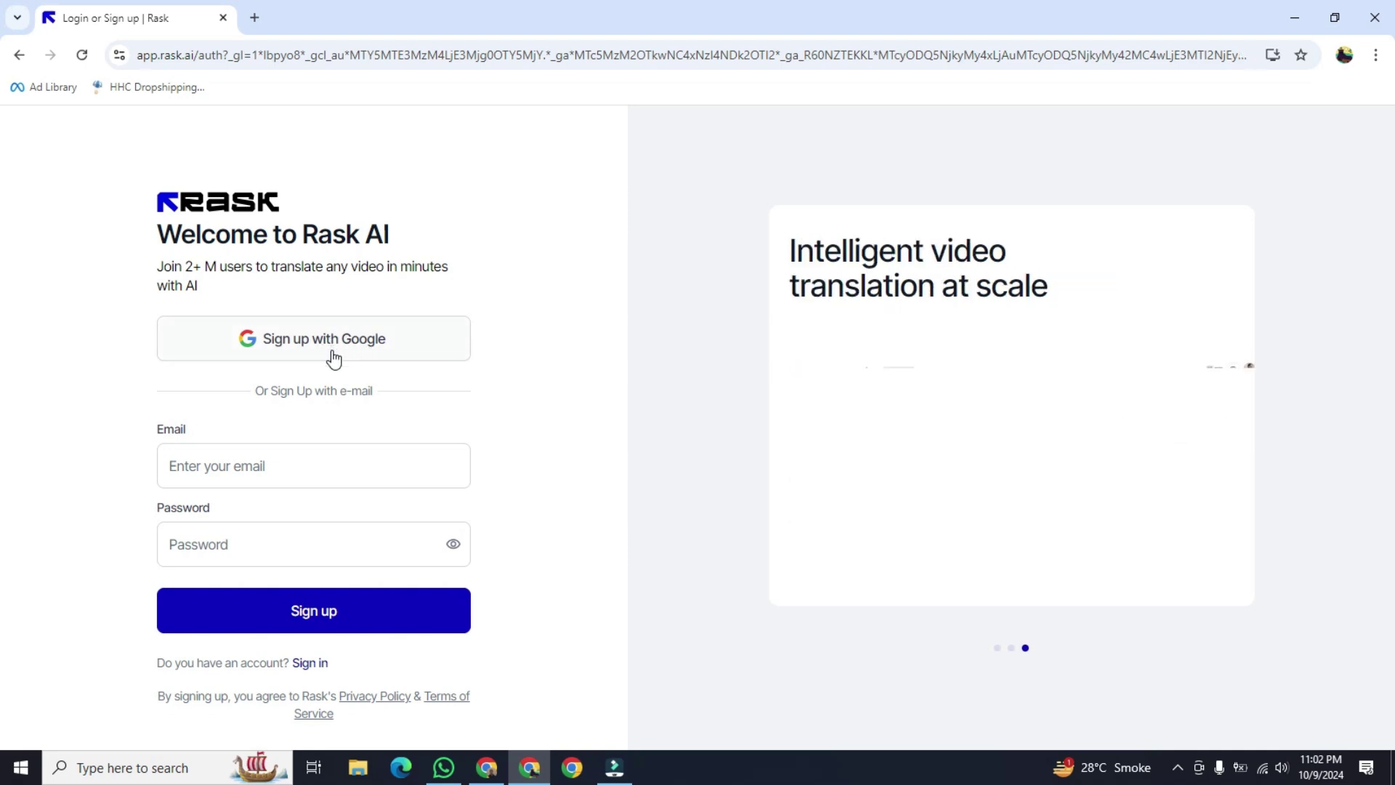
pyautogui.click(351, 352)
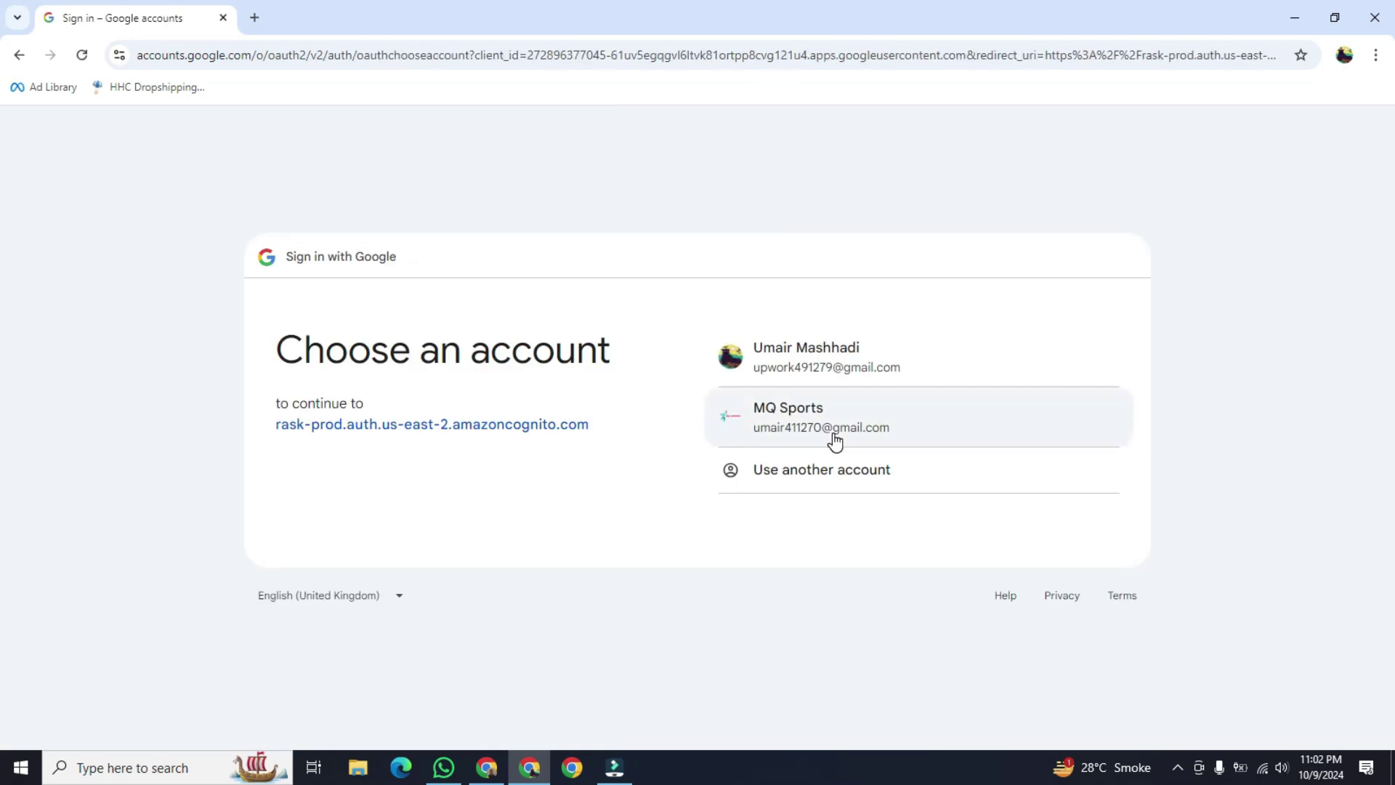
# - Sign in with the first listed Google account and allow sharing details with Rask
pyautogui.click(915, 381)
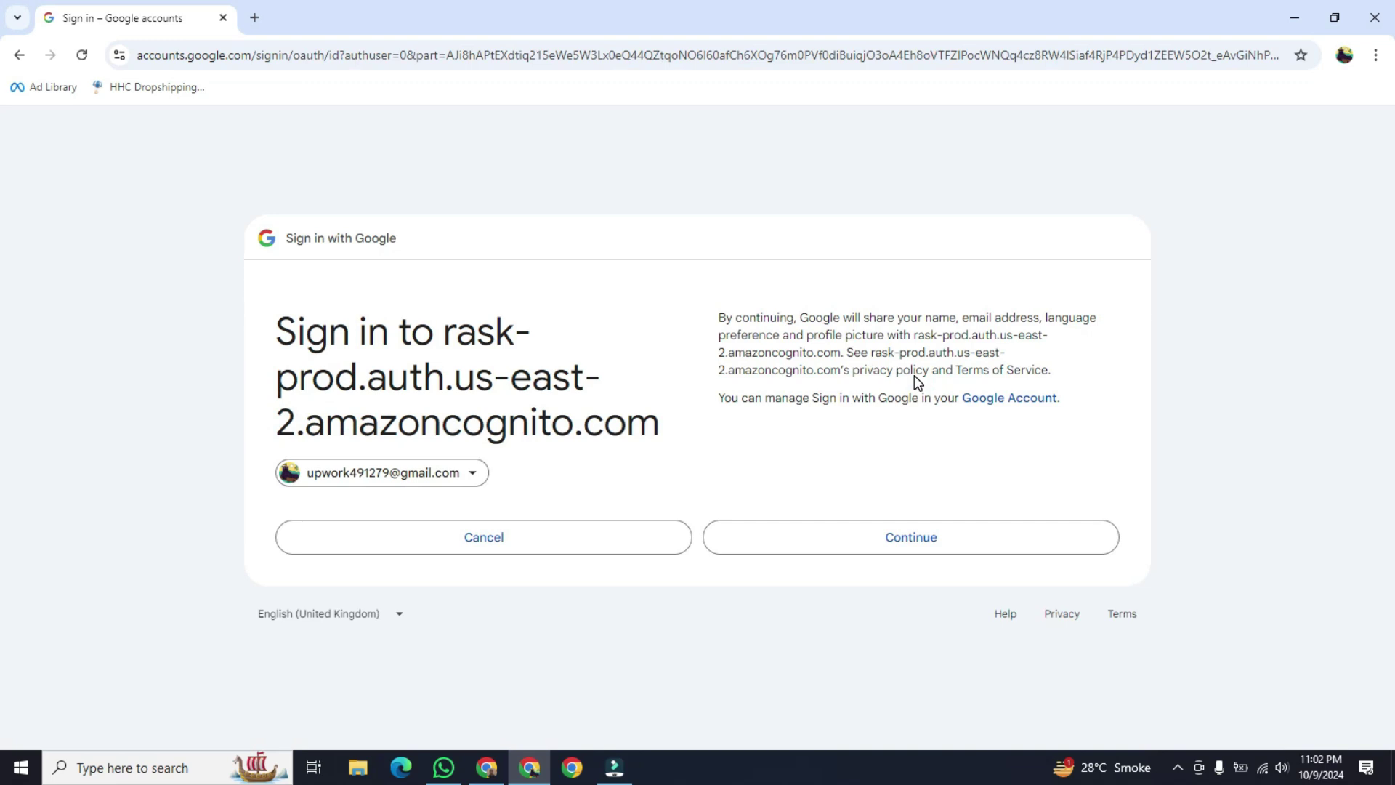
pyautogui.click(883, 547)
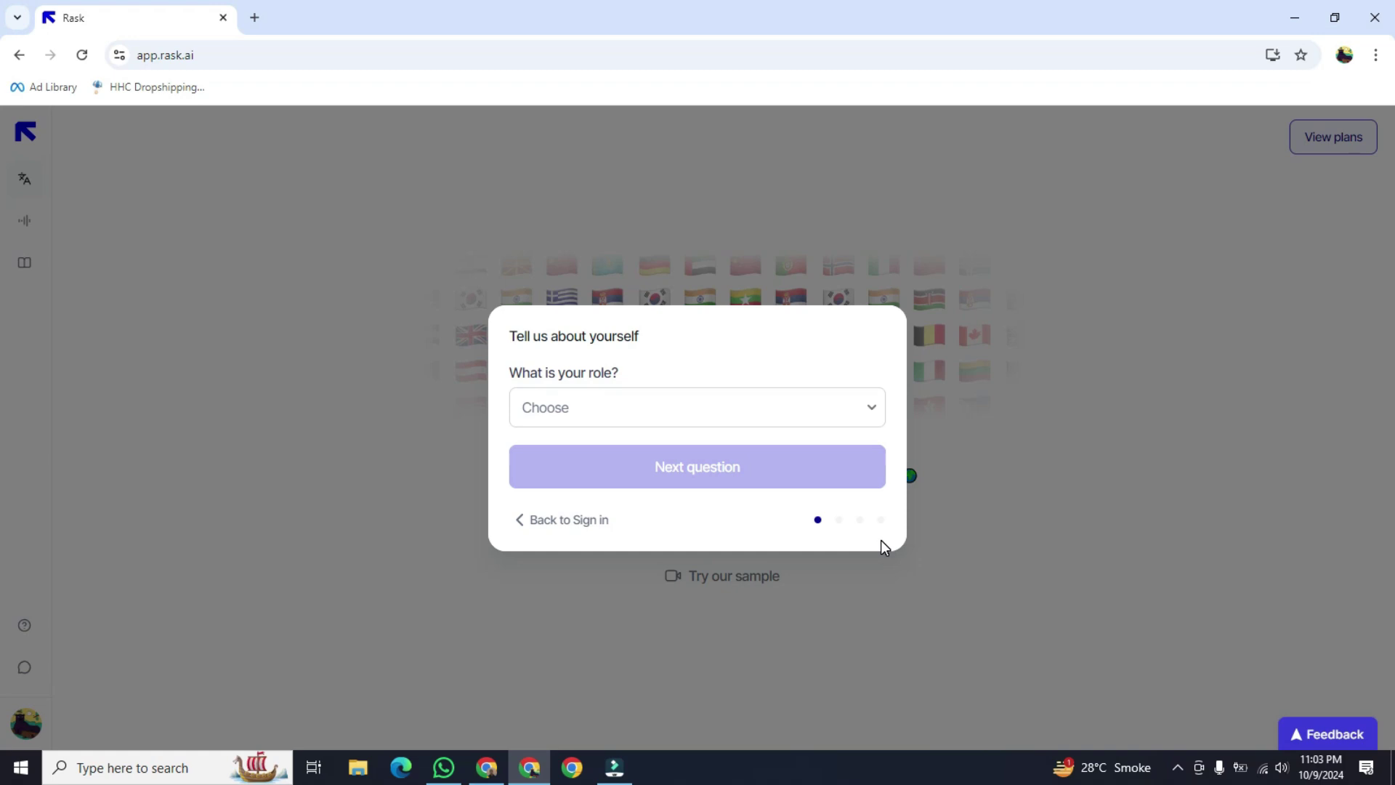
# - Set the onboarding role to Marketer and the content type to Marketing videos
pyautogui.click(616, 411)
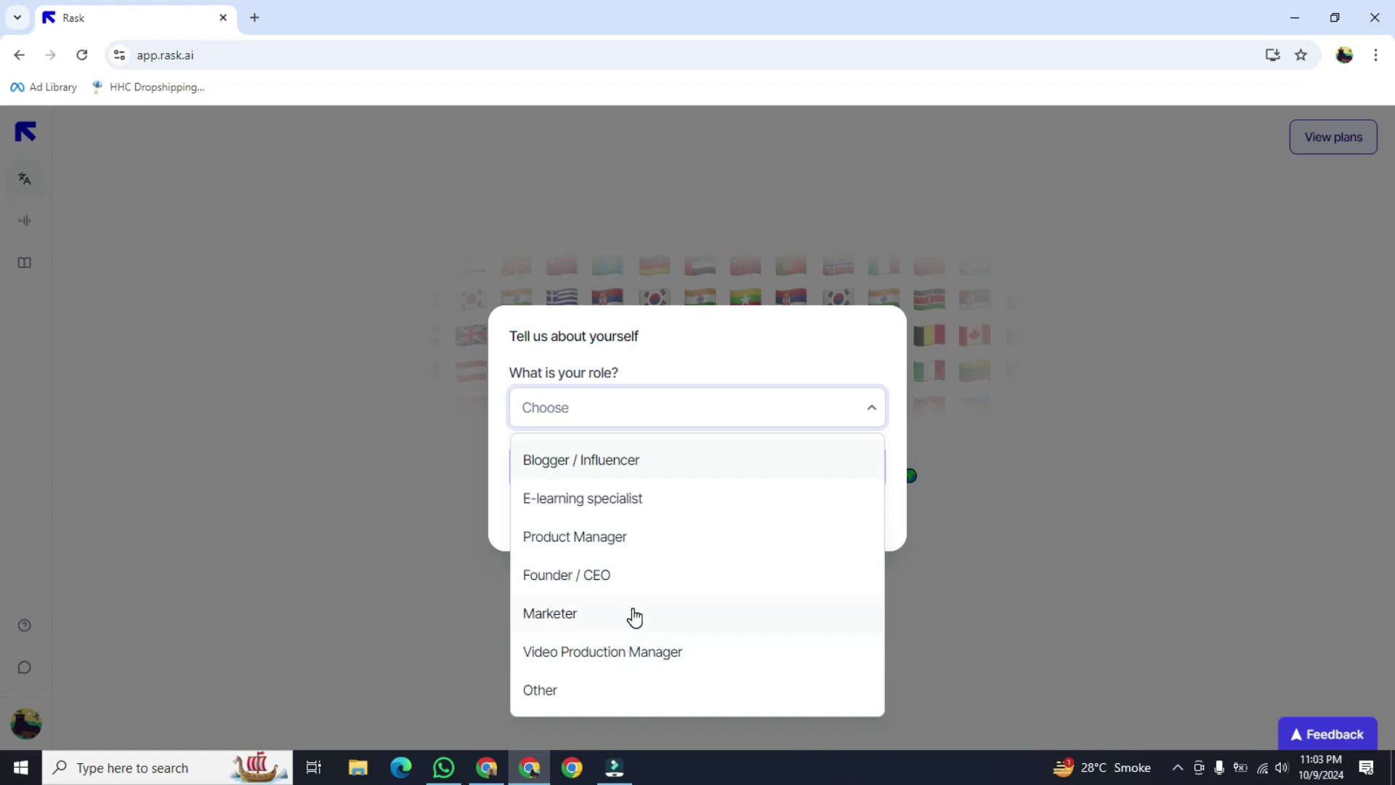
pyautogui.click(635, 615)
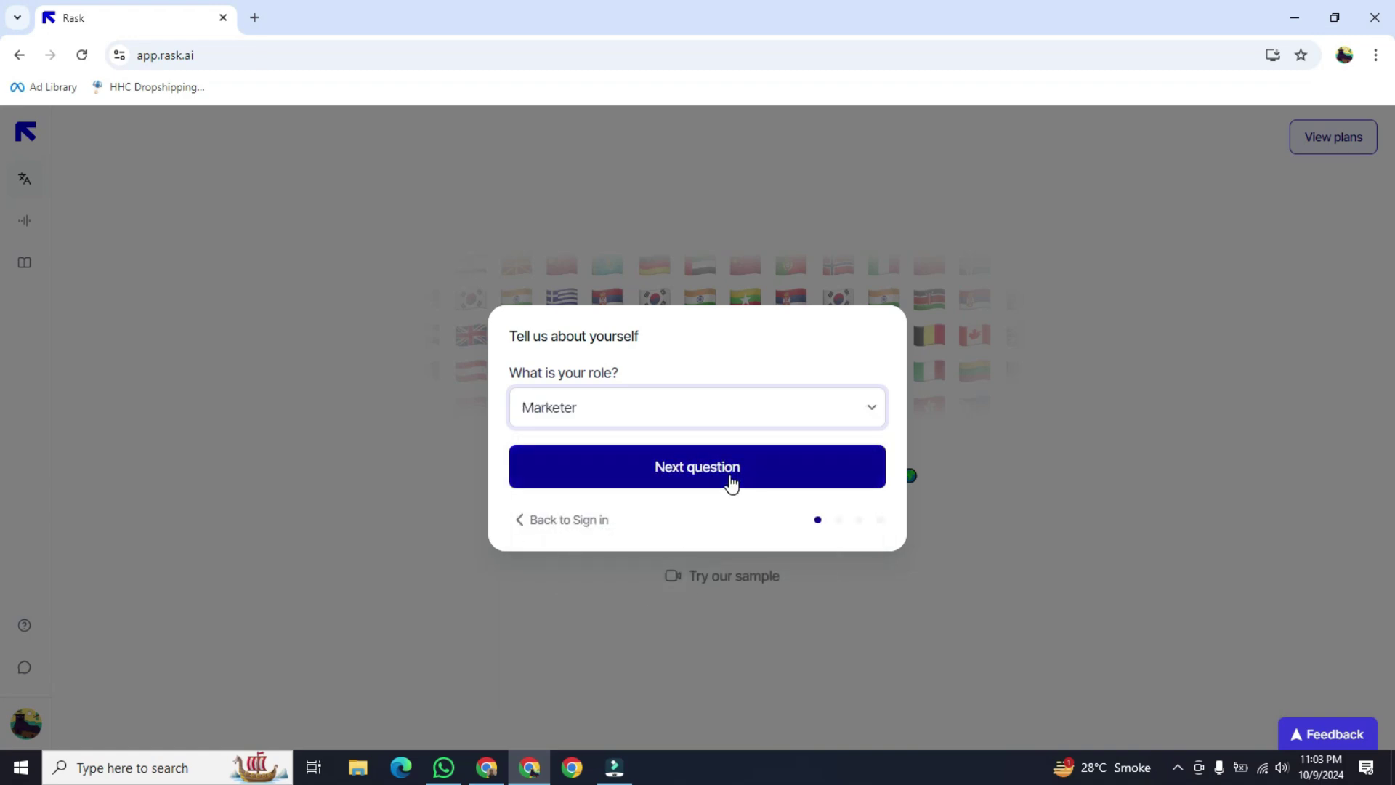
pyautogui.click(702, 478)
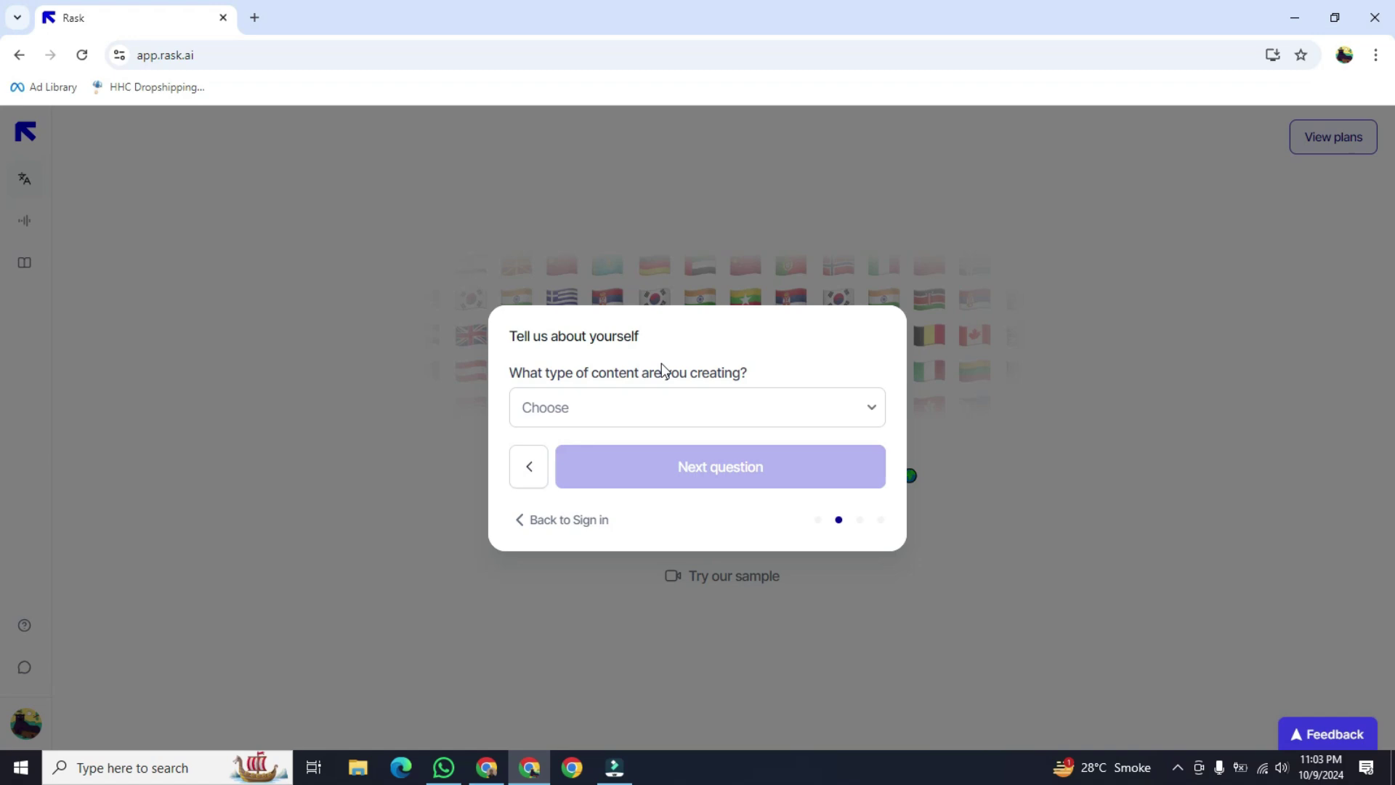
pyautogui.click(660, 416)
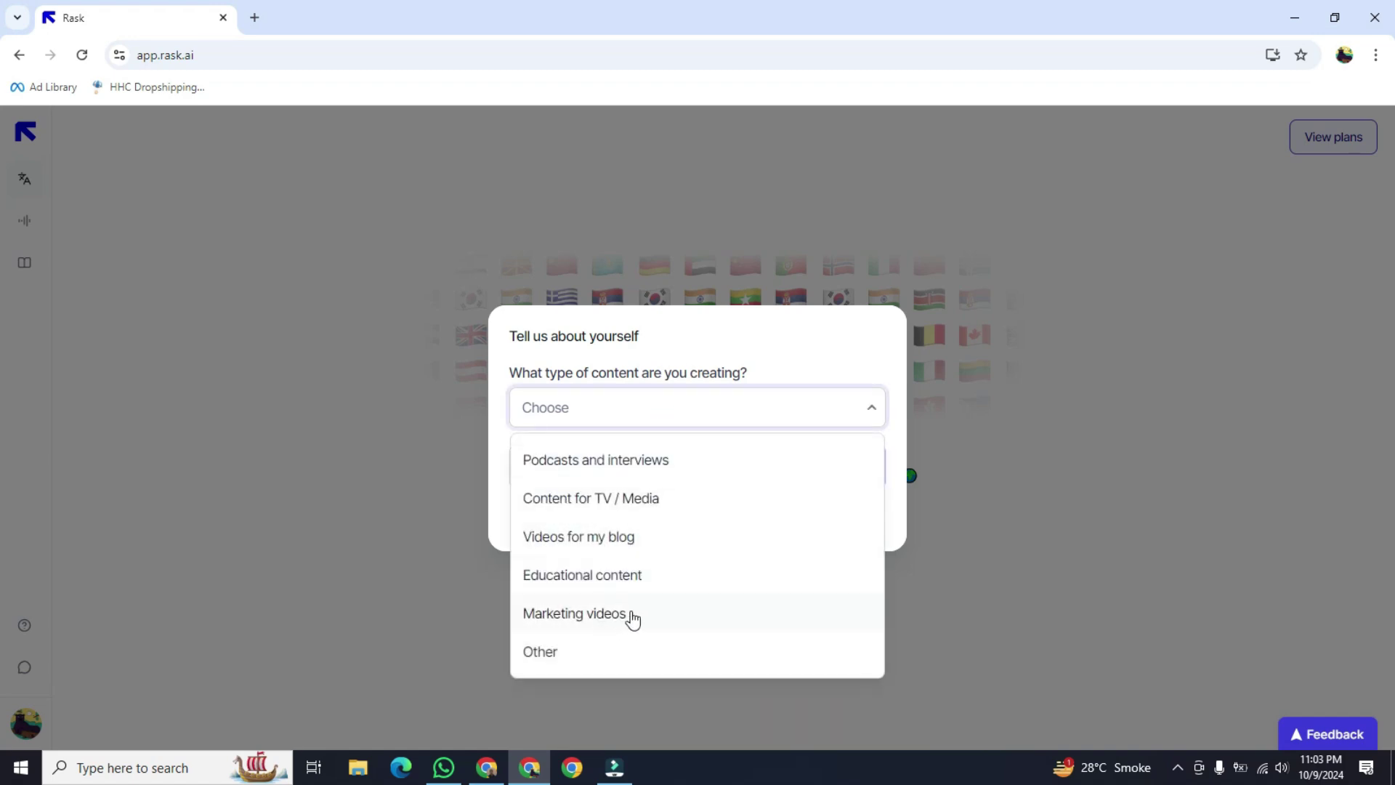
pyautogui.click(637, 614)
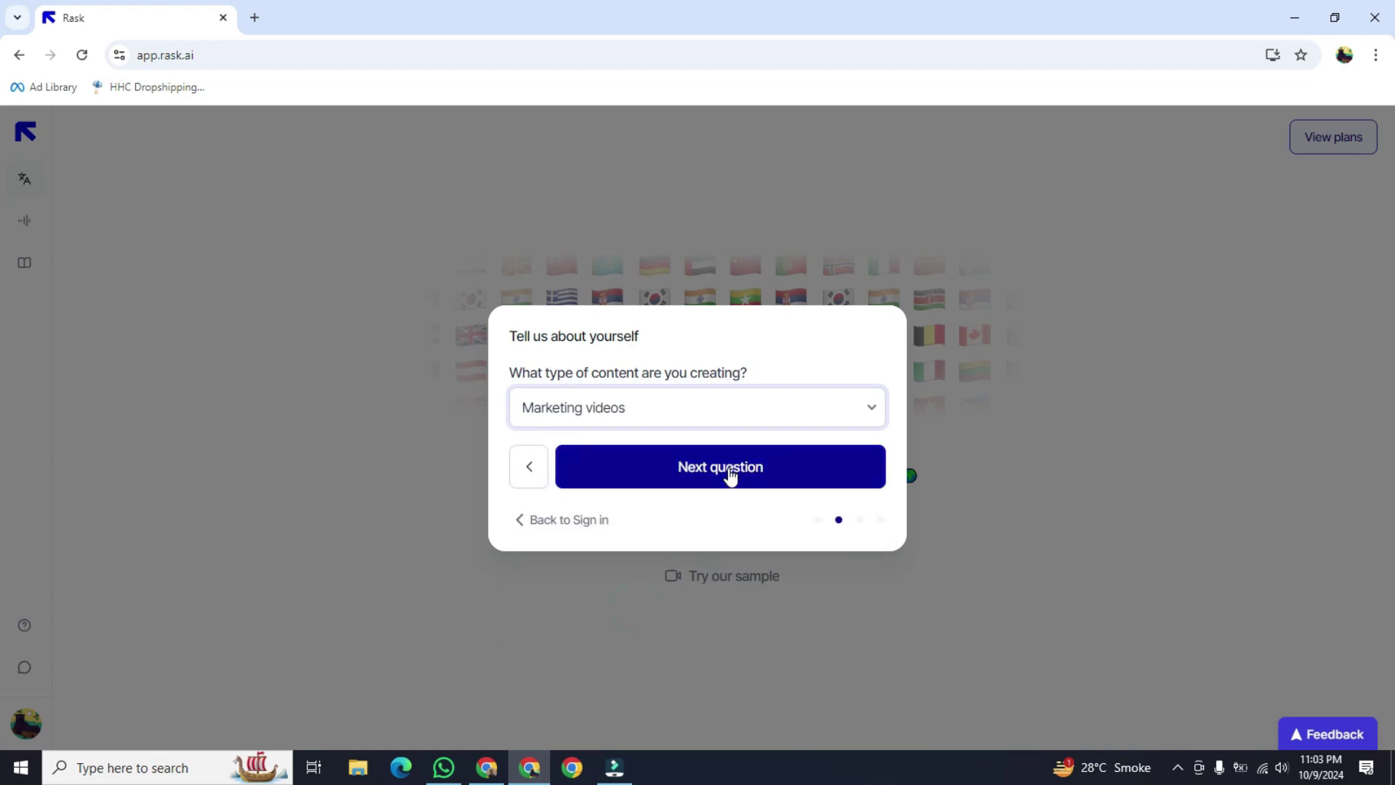
# - Answer 'How did you hear about us?' with Google Search and advance to the final question
pyautogui.click(725, 476)
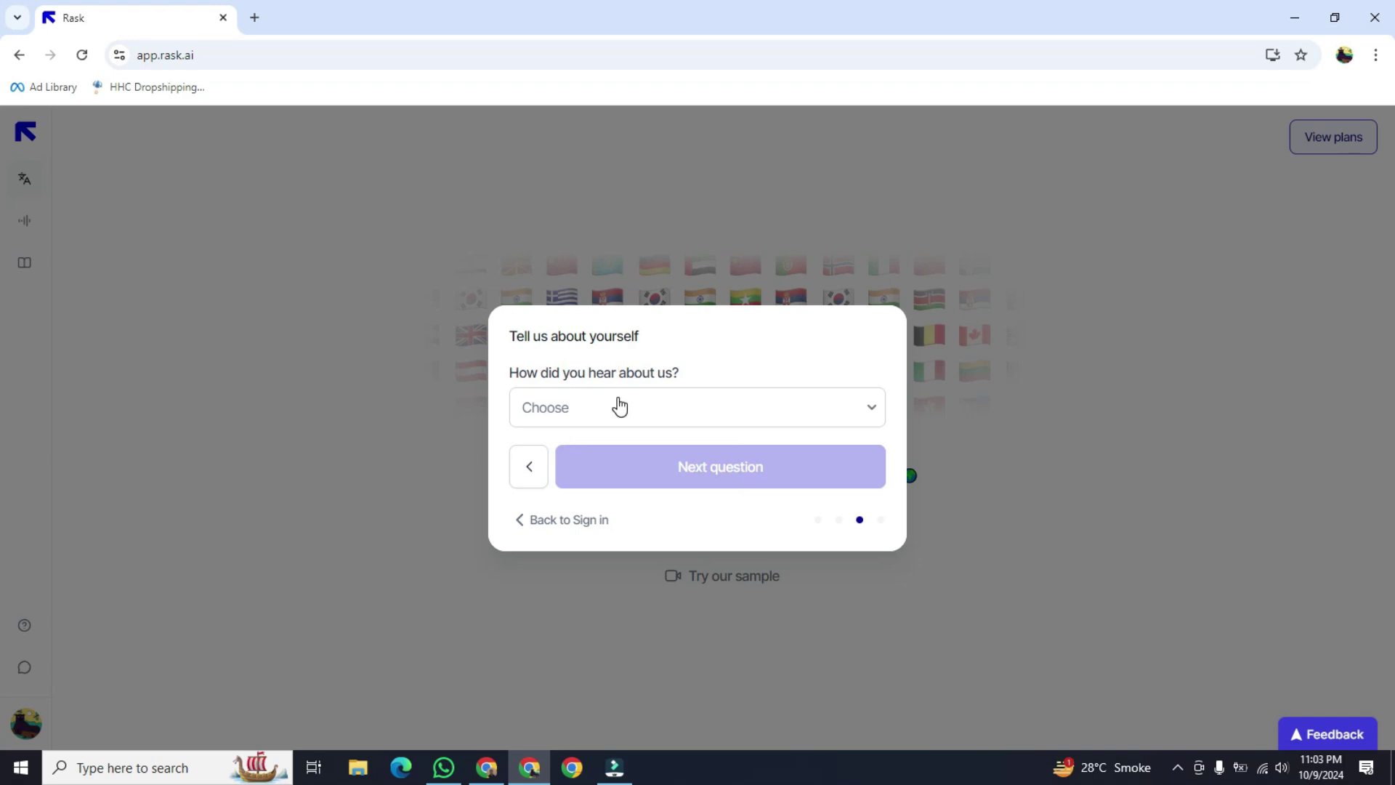
pyautogui.click(620, 407)
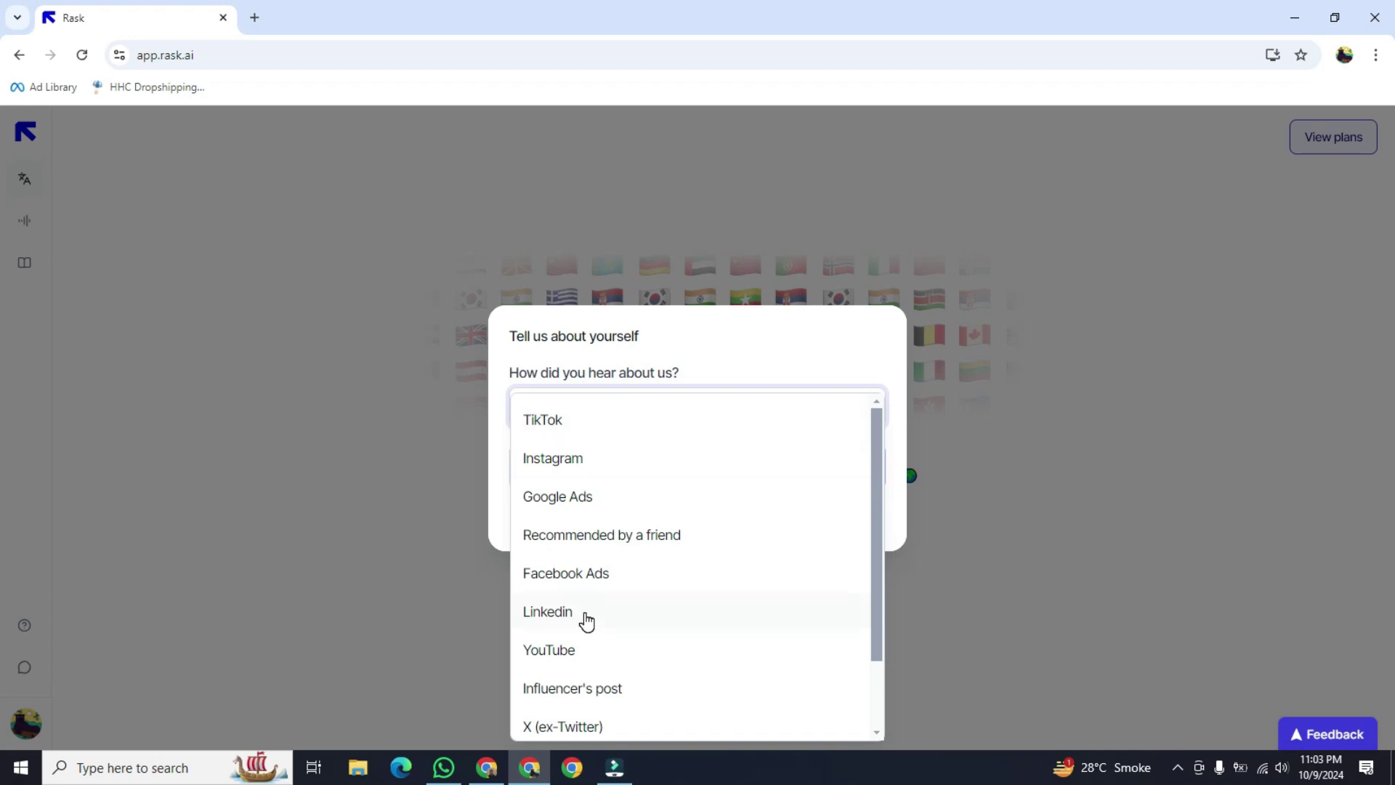
pyautogui.scroll(-2, 582, 616)
pyautogui.scroll(2, 583, 617)
pyautogui.scroll(-2, 589, 677)
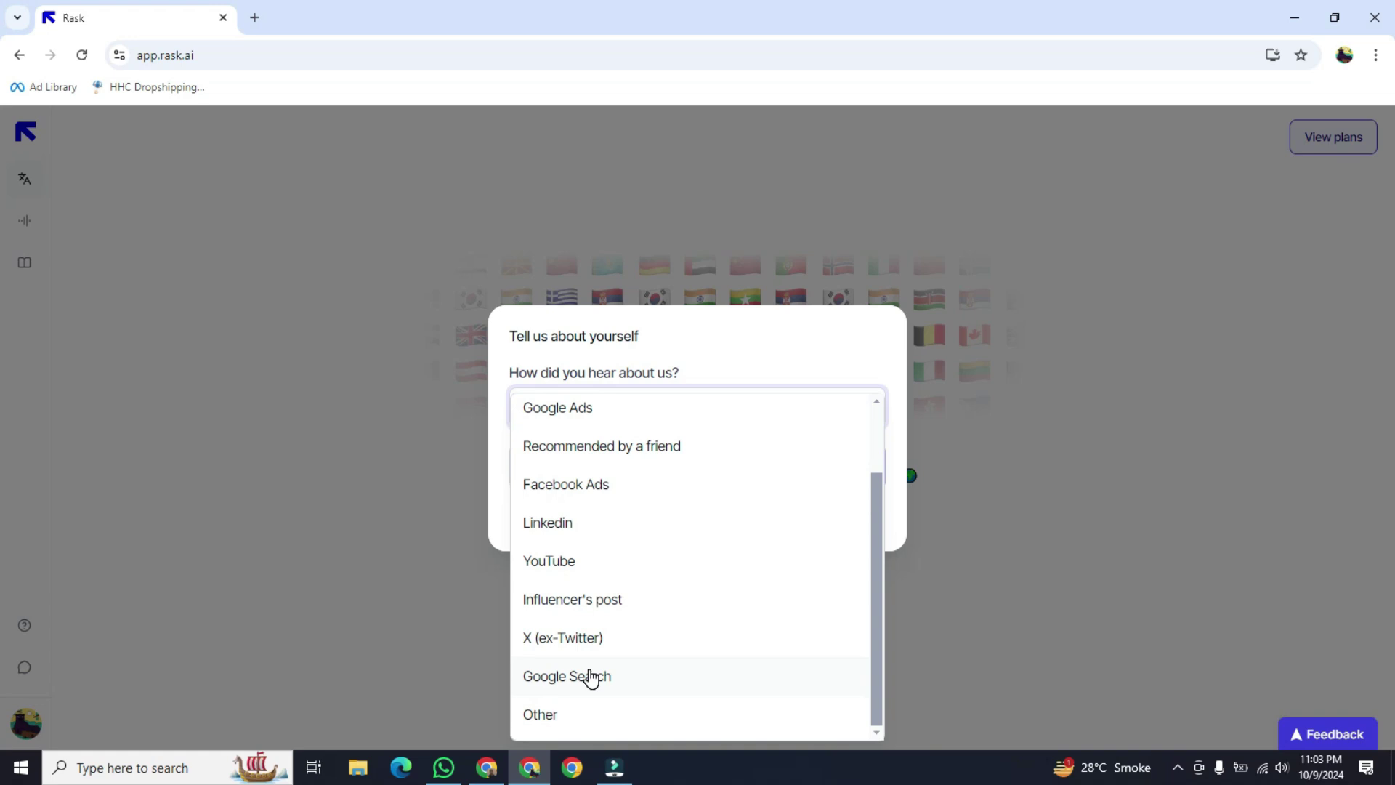
pyautogui.scroll(2, 718, 592)
pyautogui.scroll(-2, 720, 595)
pyautogui.click(659, 688)
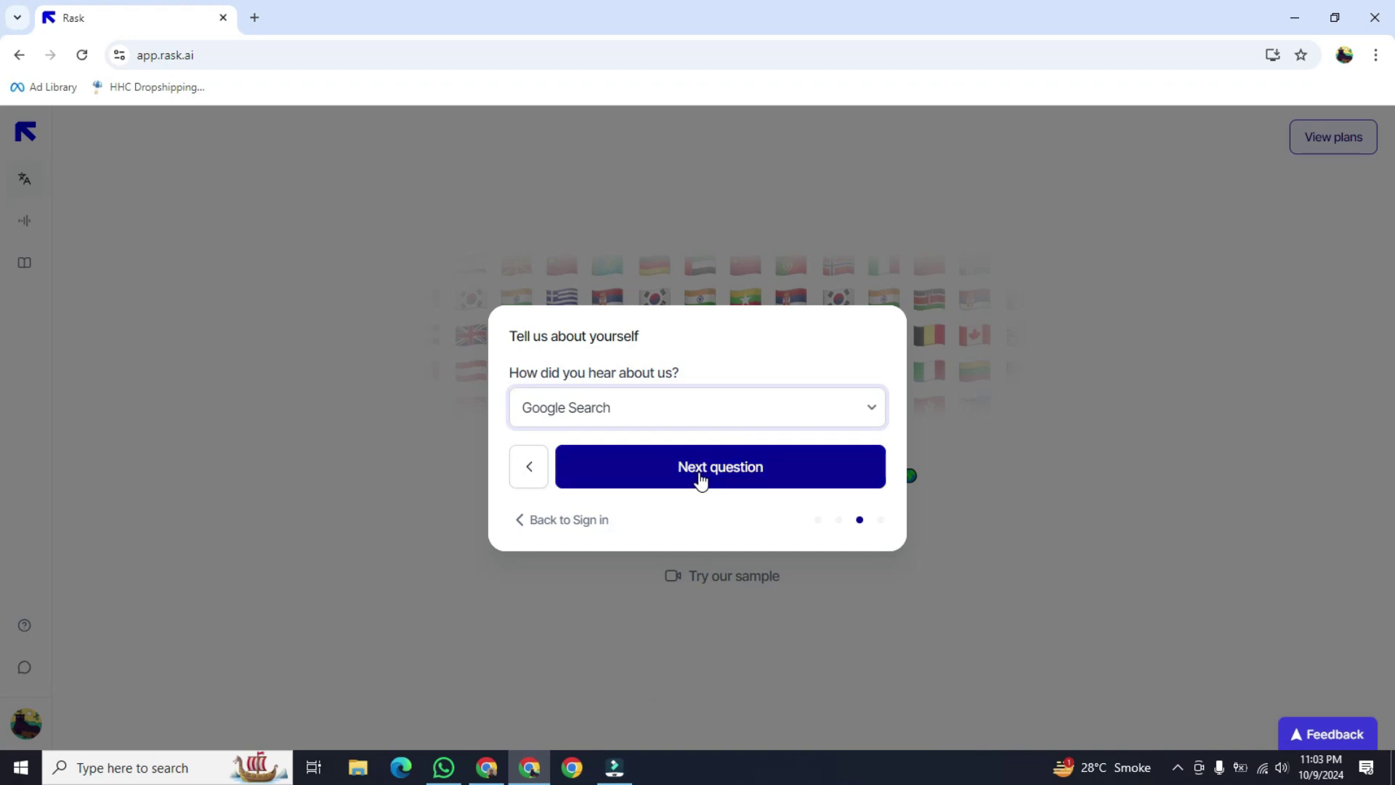
pyautogui.click(723, 473)
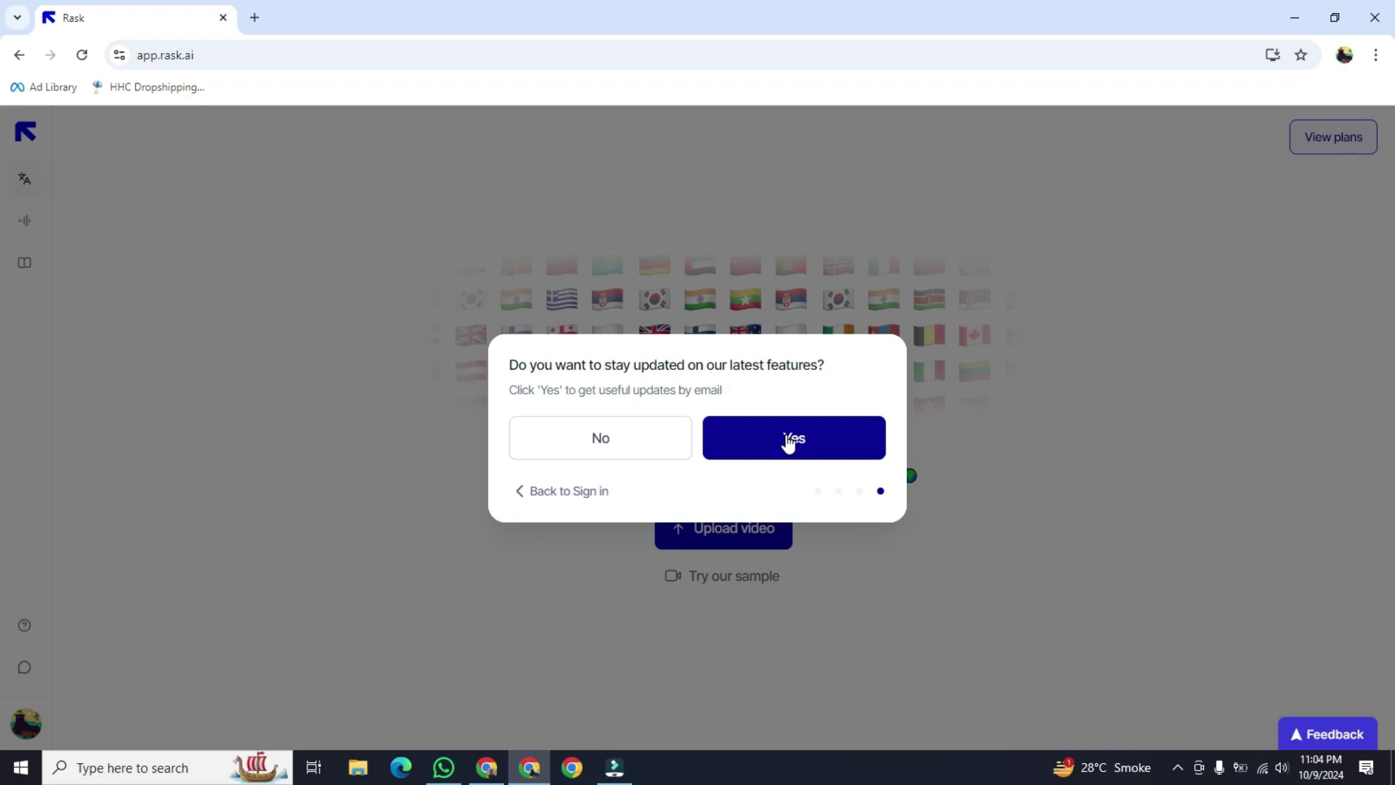
# - Answer Yes to feature update emails and start a video upload
pyautogui.click(788, 442)
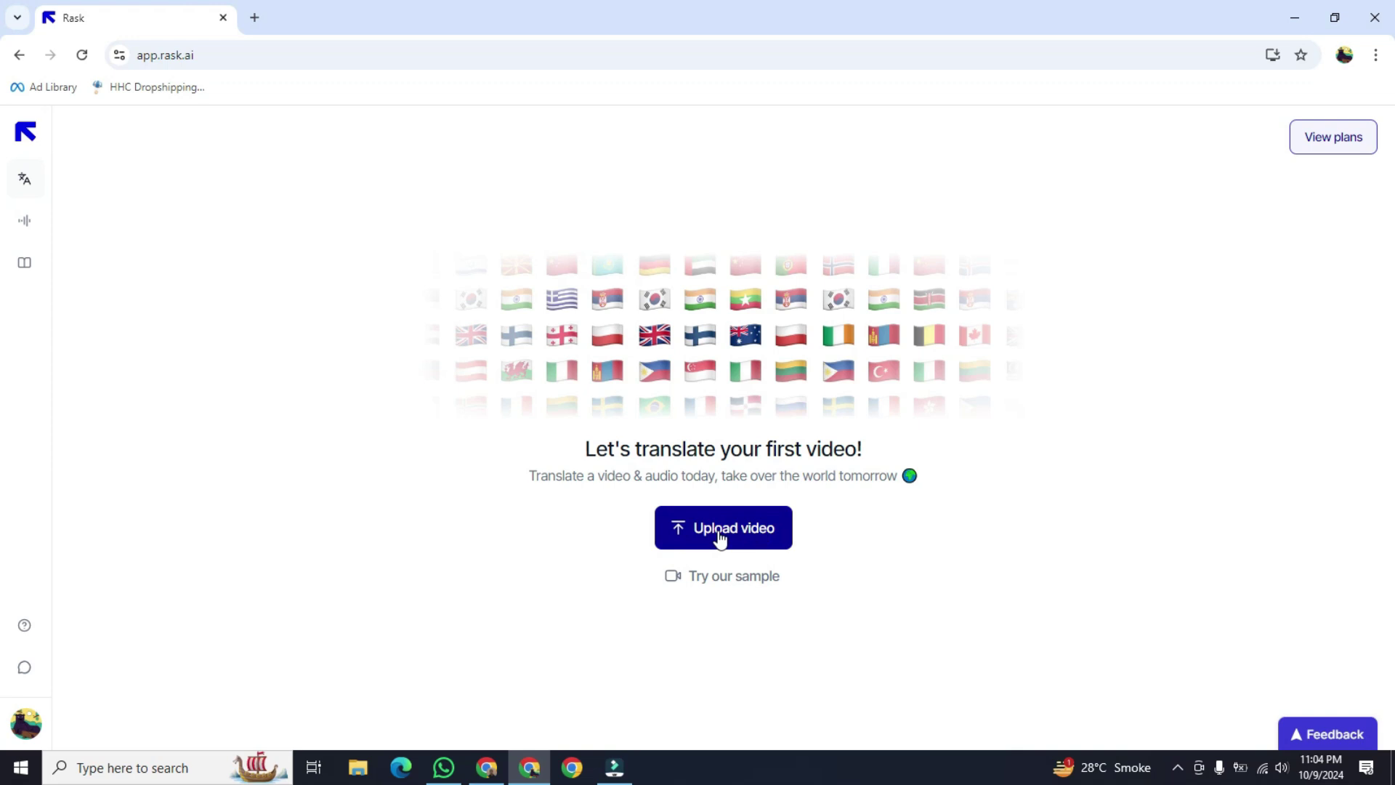
pyautogui.click(679, 531)
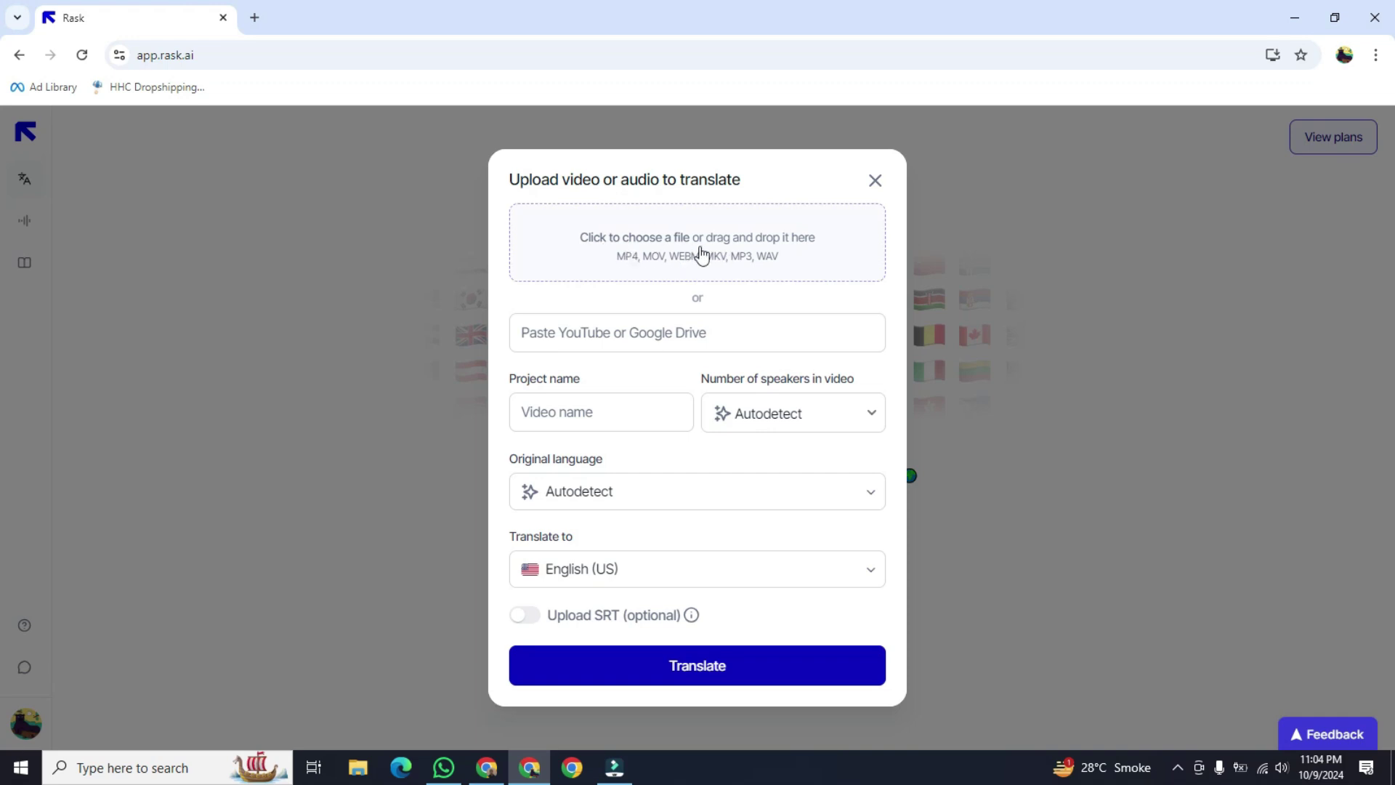
# - Browse Local Disk (E:) > Youtube > Youtube videos into '553 how to add logo to google business profile'
pyautogui.click(691, 239)
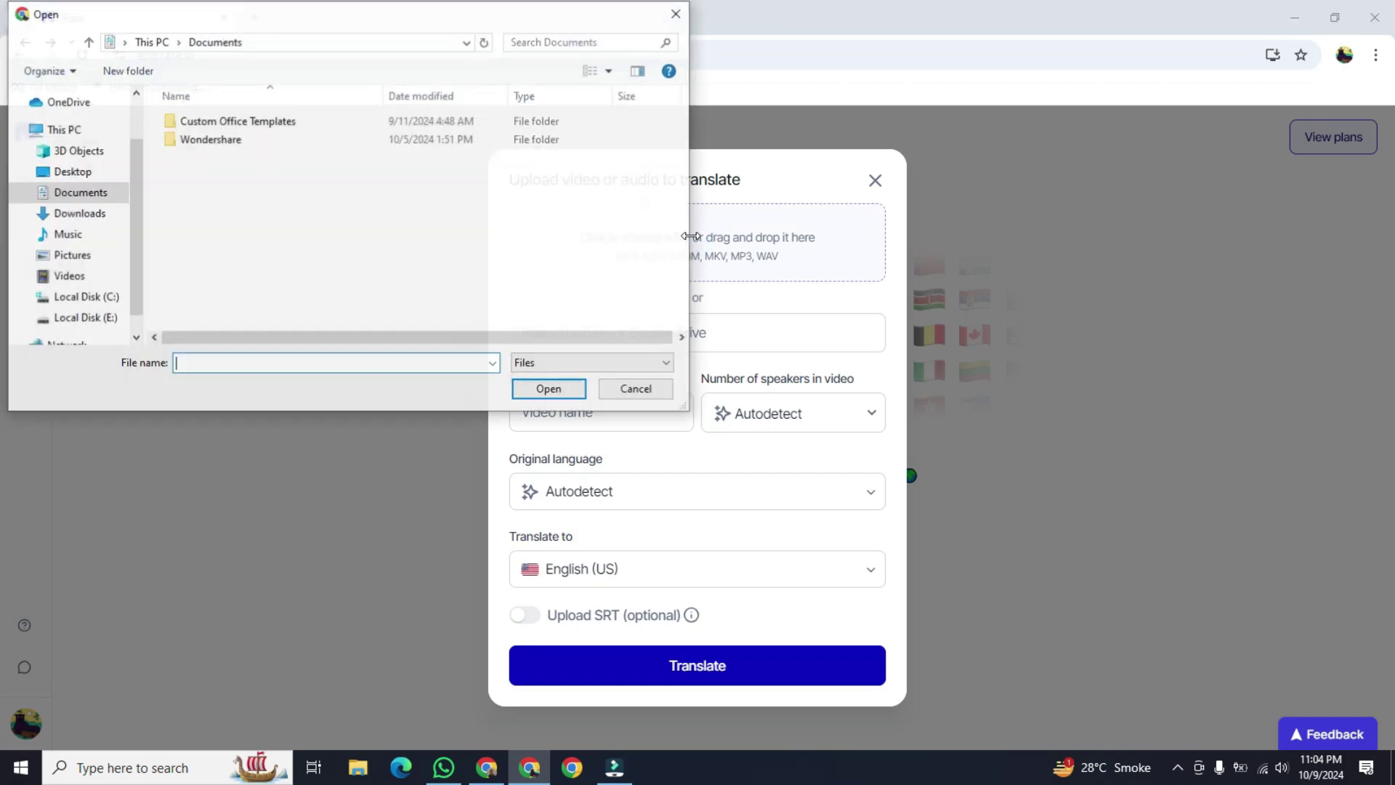
pyautogui.click(26, 319)
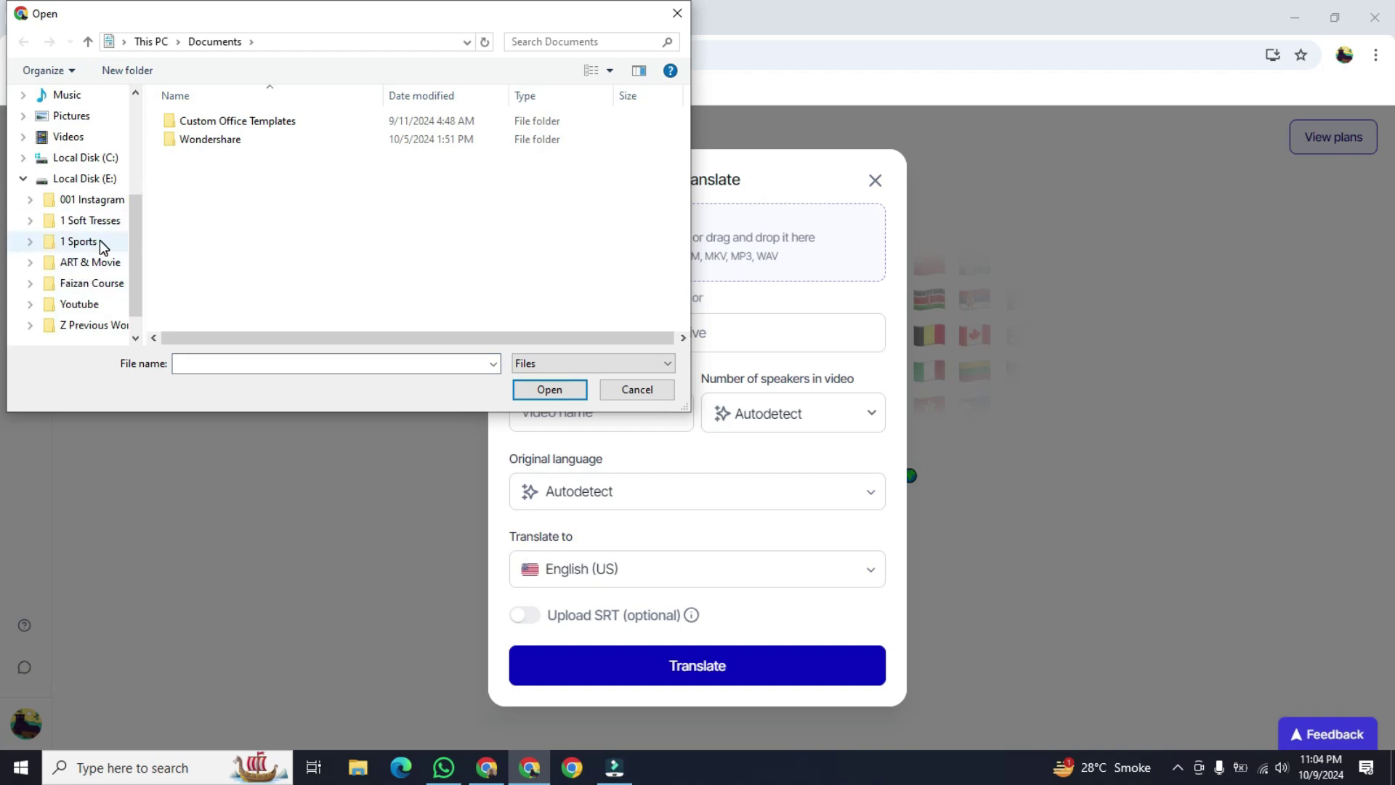
pyautogui.click(93, 306)
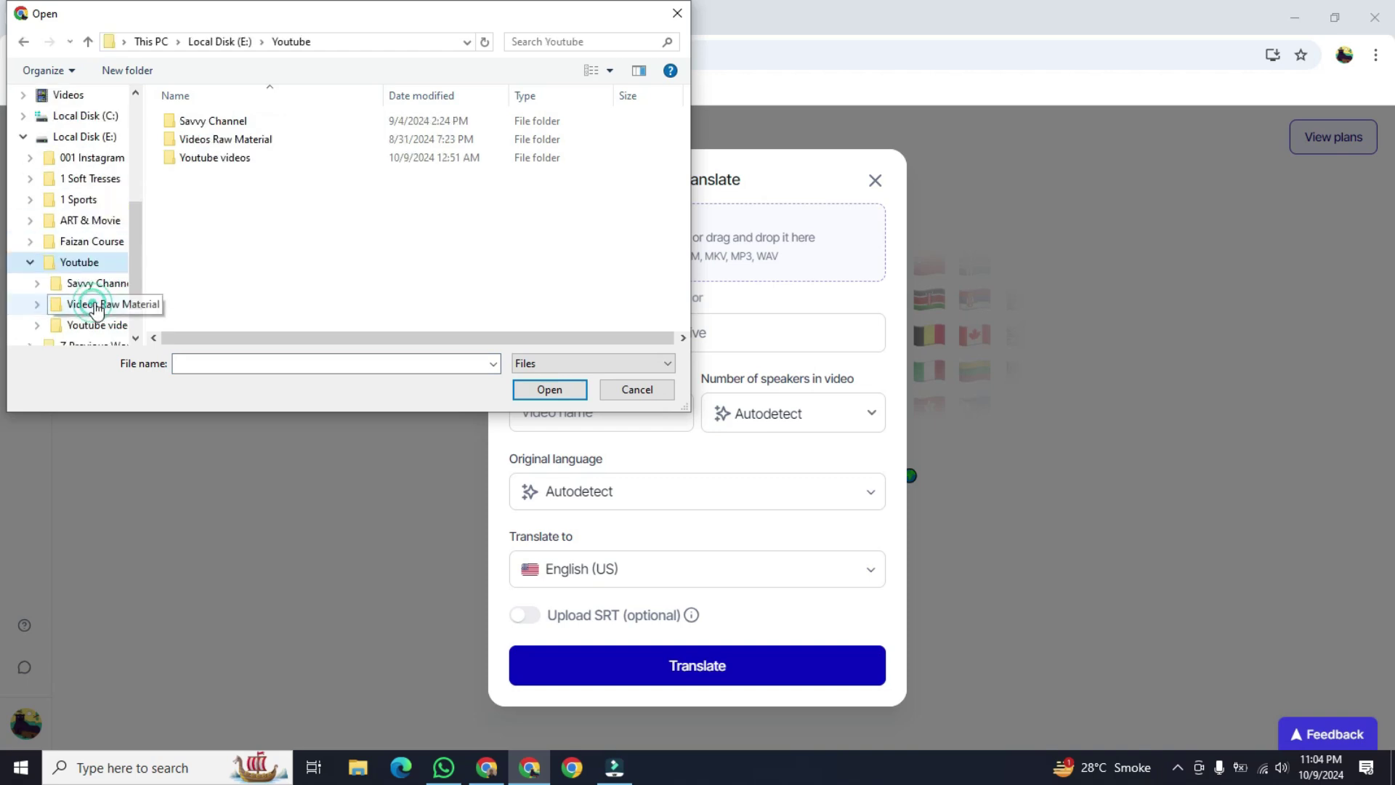
pyautogui.doubleClick(339, 158)
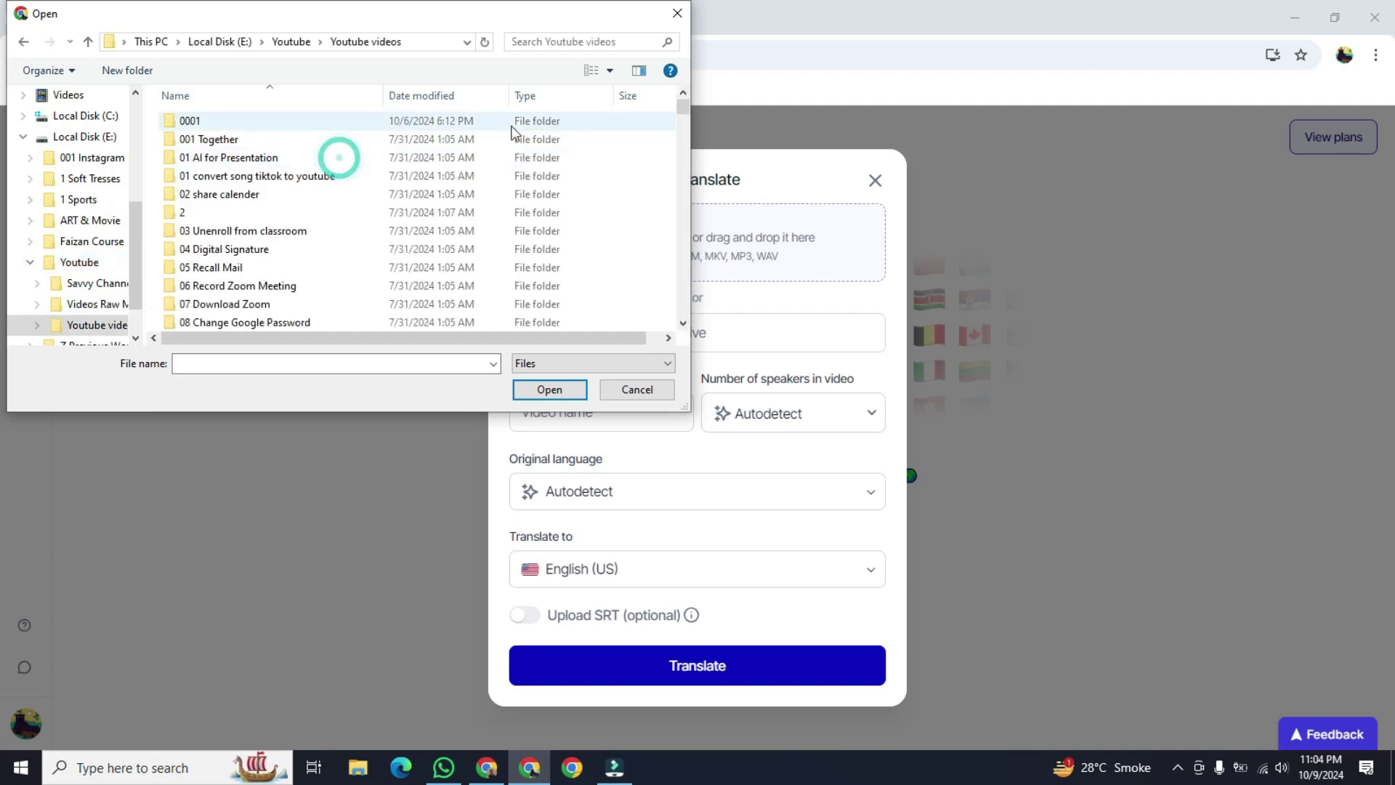
pyautogui.scroll(-20, 514, 130)
pyautogui.scroll(-20, 514, 129)
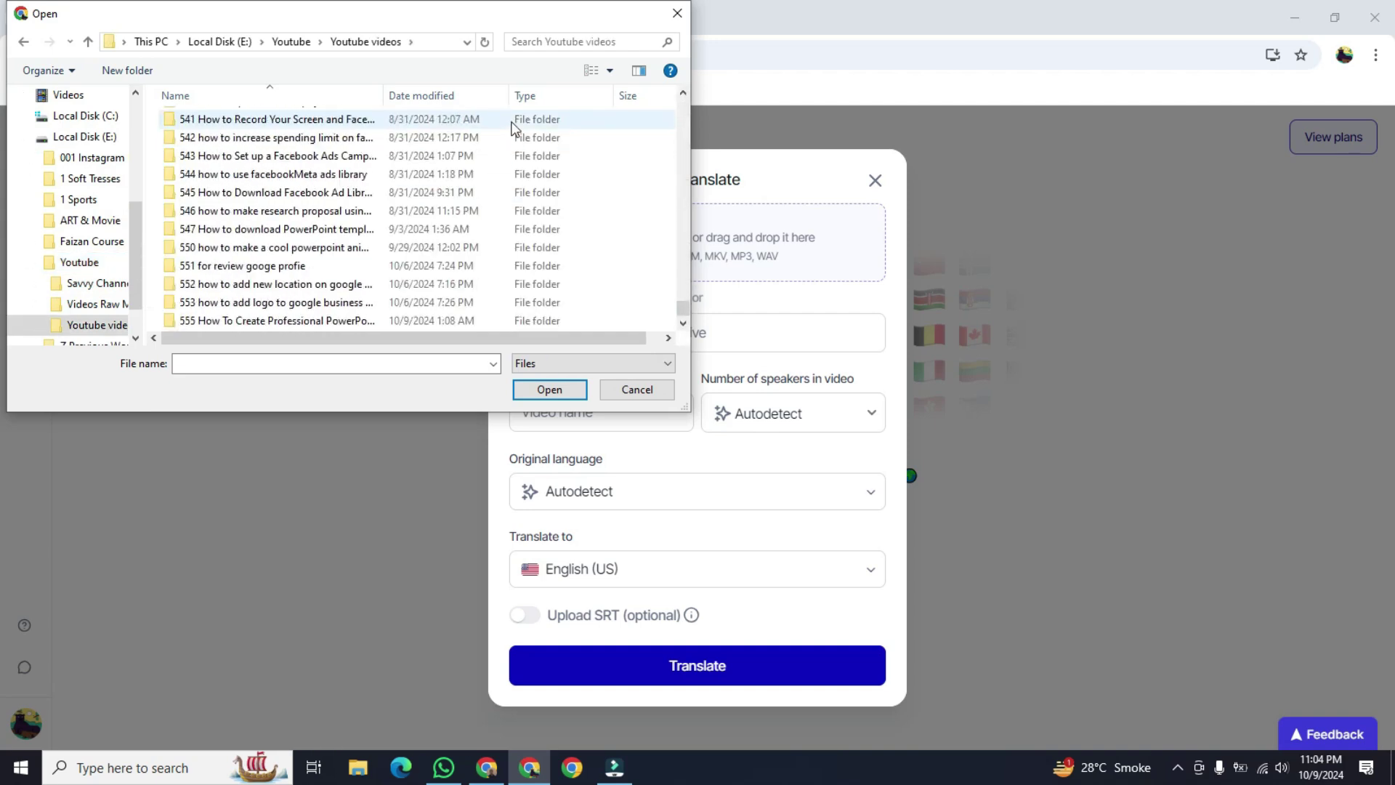
pyautogui.doubleClick(486, 307)
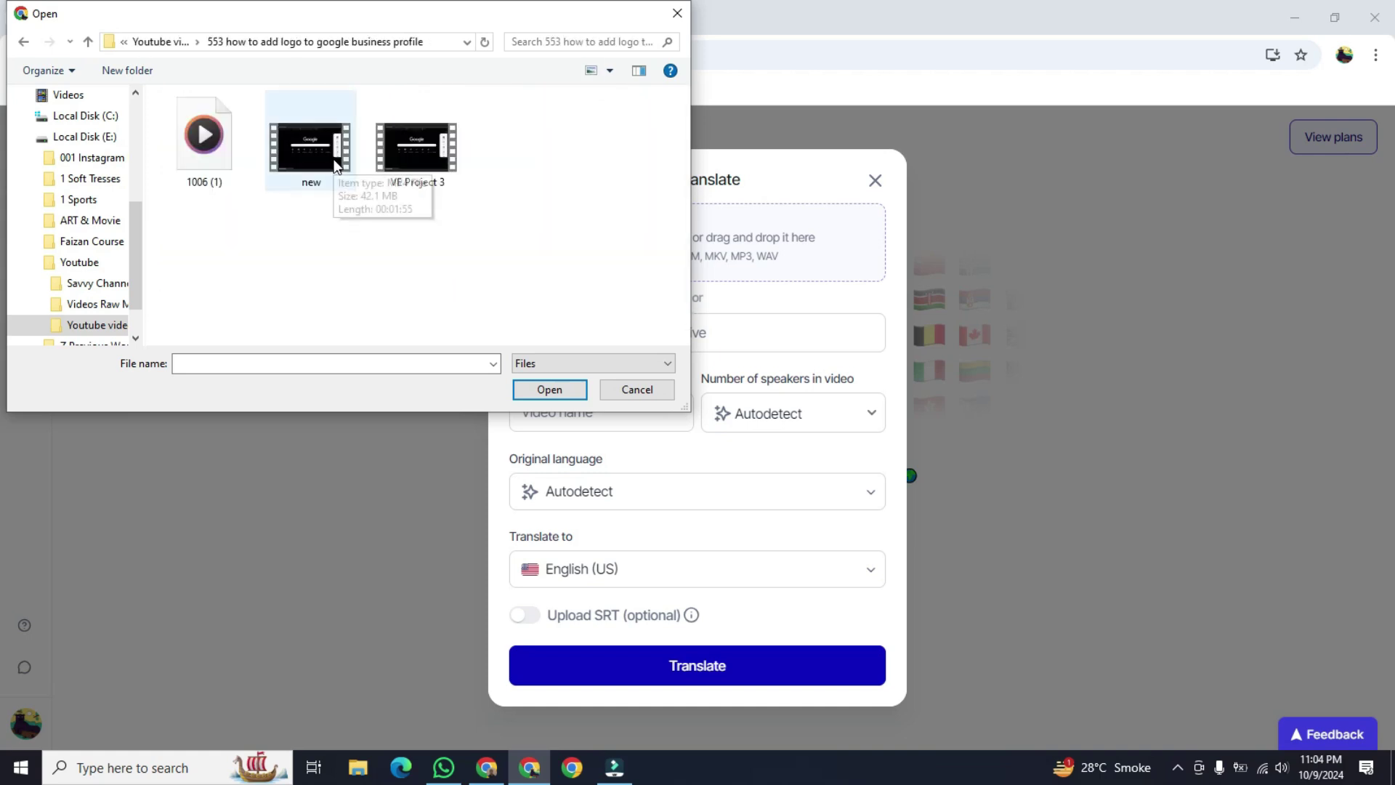
# - Upload new.mp4, set the target language to French (FR) and start translating
pyautogui.doubleClick(335, 165)
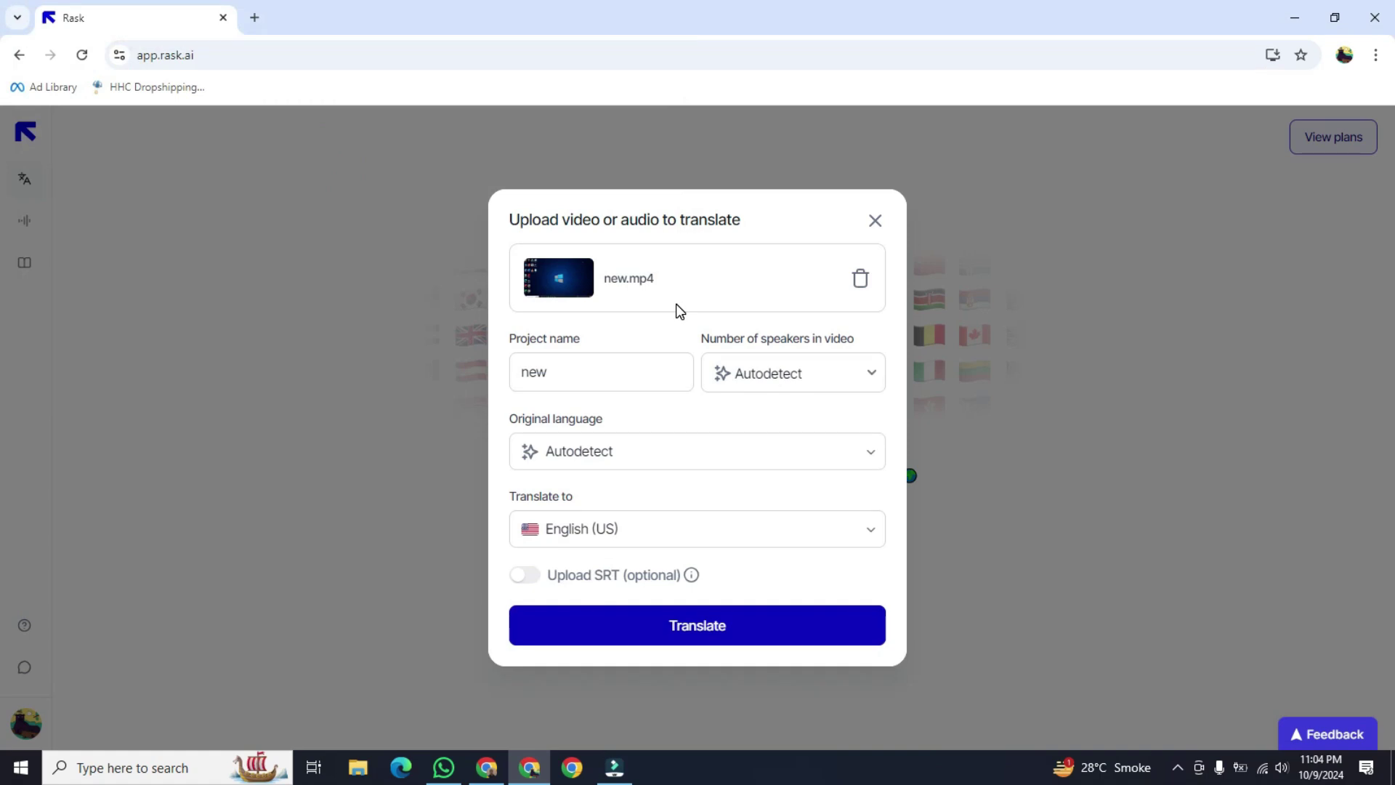
pyautogui.click(597, 372)
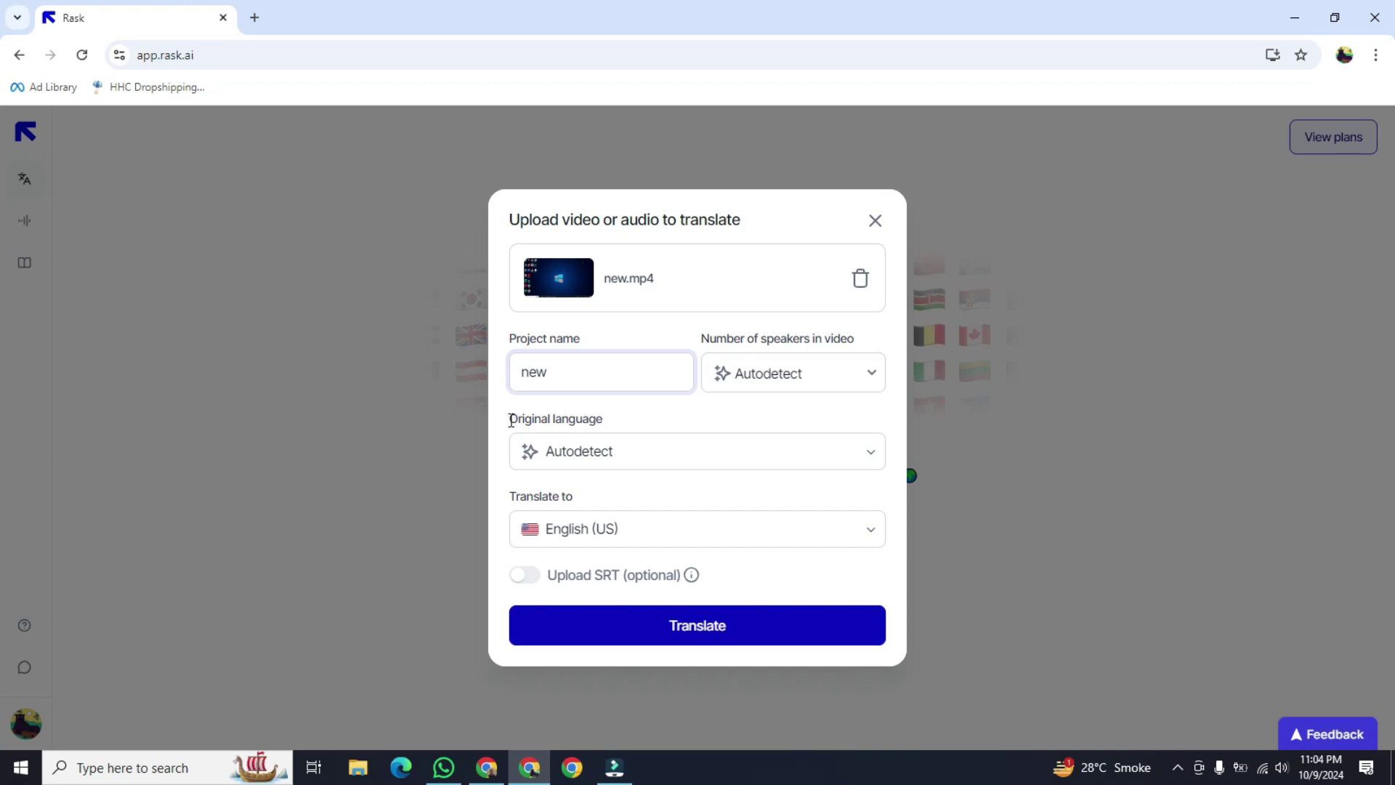
pyautogui.moveTo(511, 420); pyautogui.dragTo(644, 408)
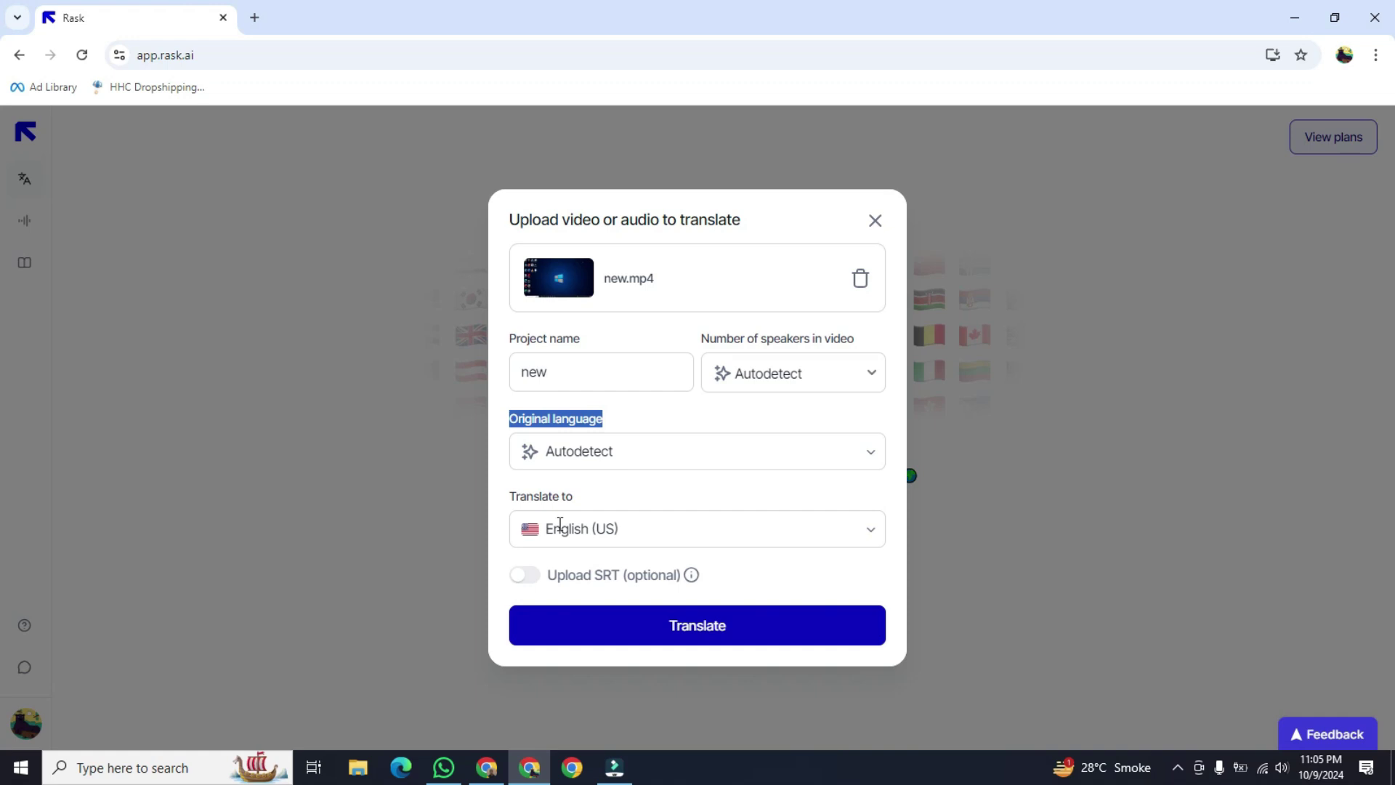
pyautogui.click(705, 530)
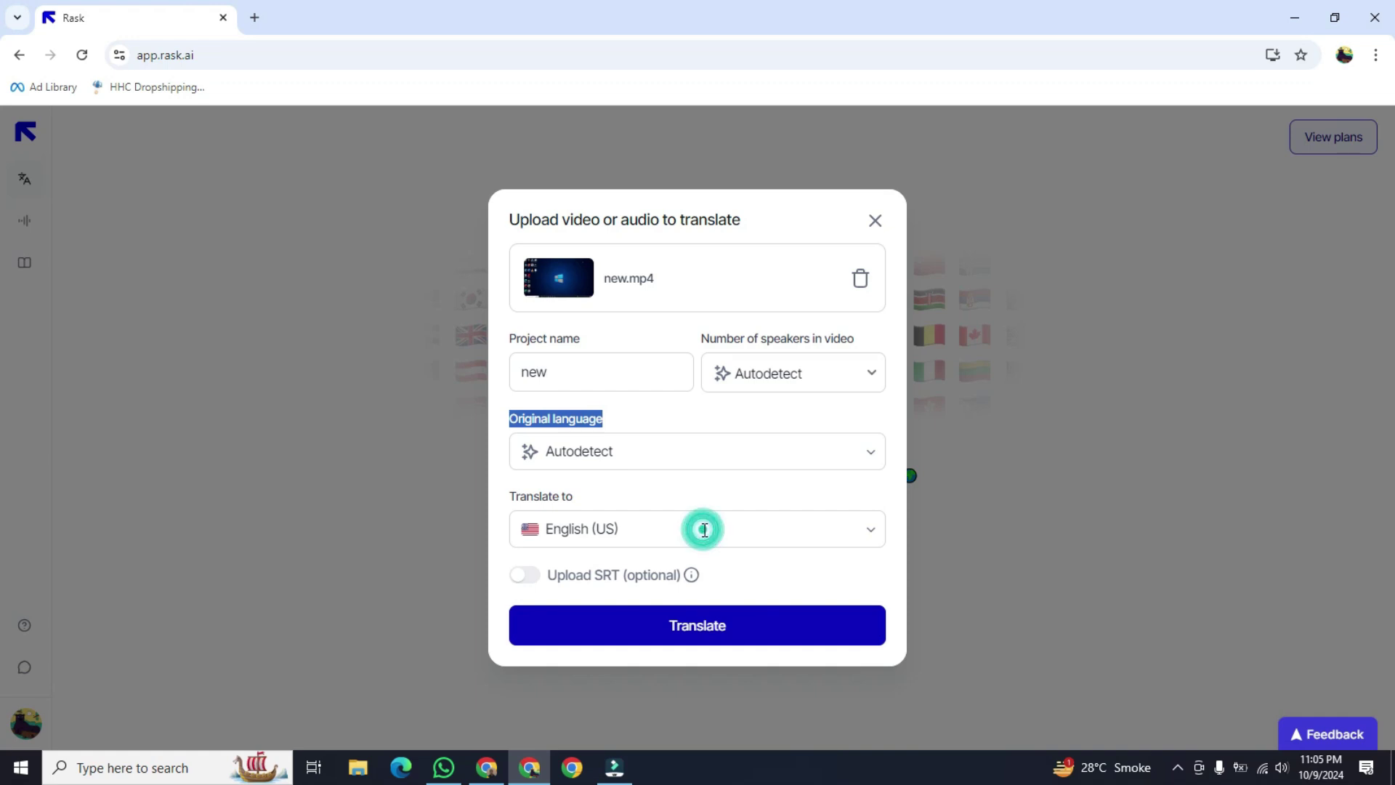
pyautogui.scroll(-2, 745, 418)
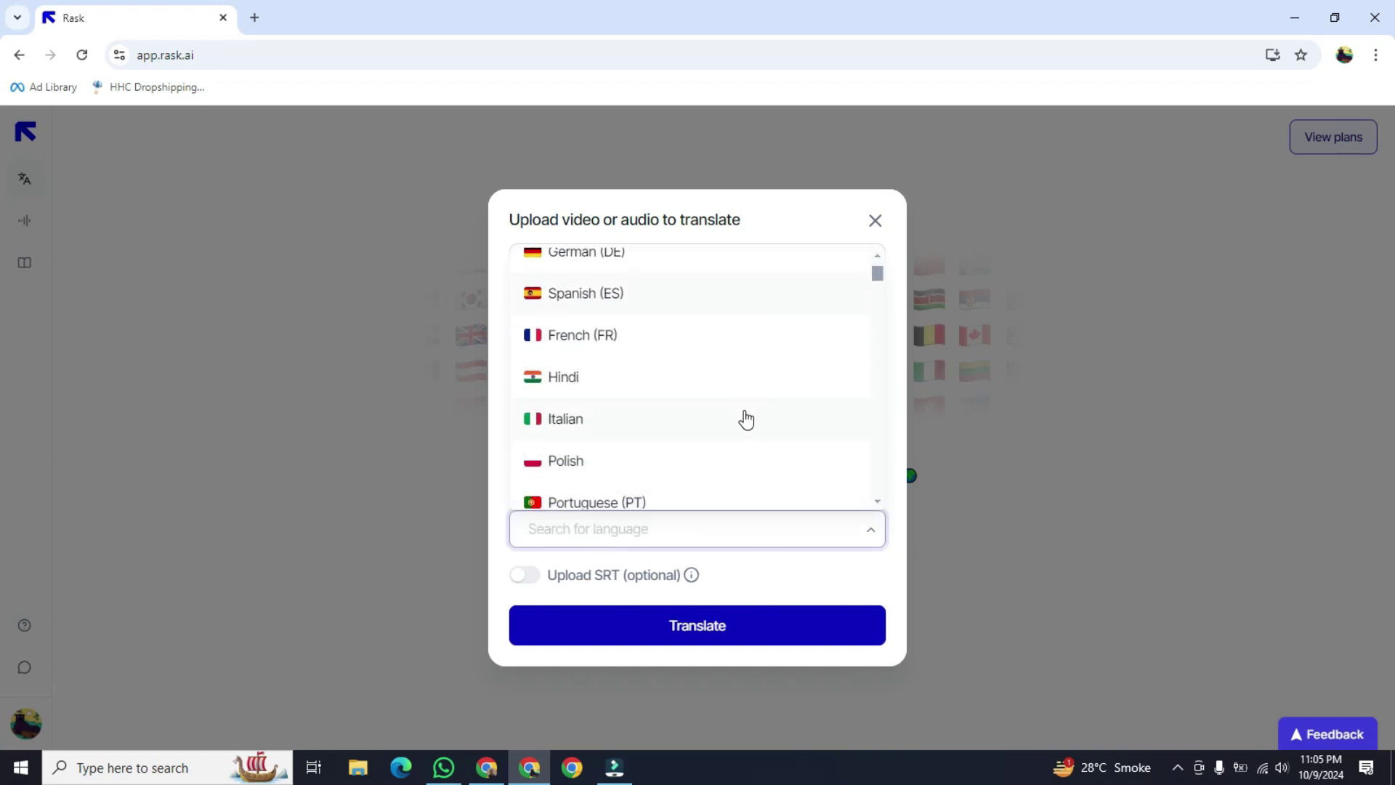
pyautogui.scroll(2, 744, 418)
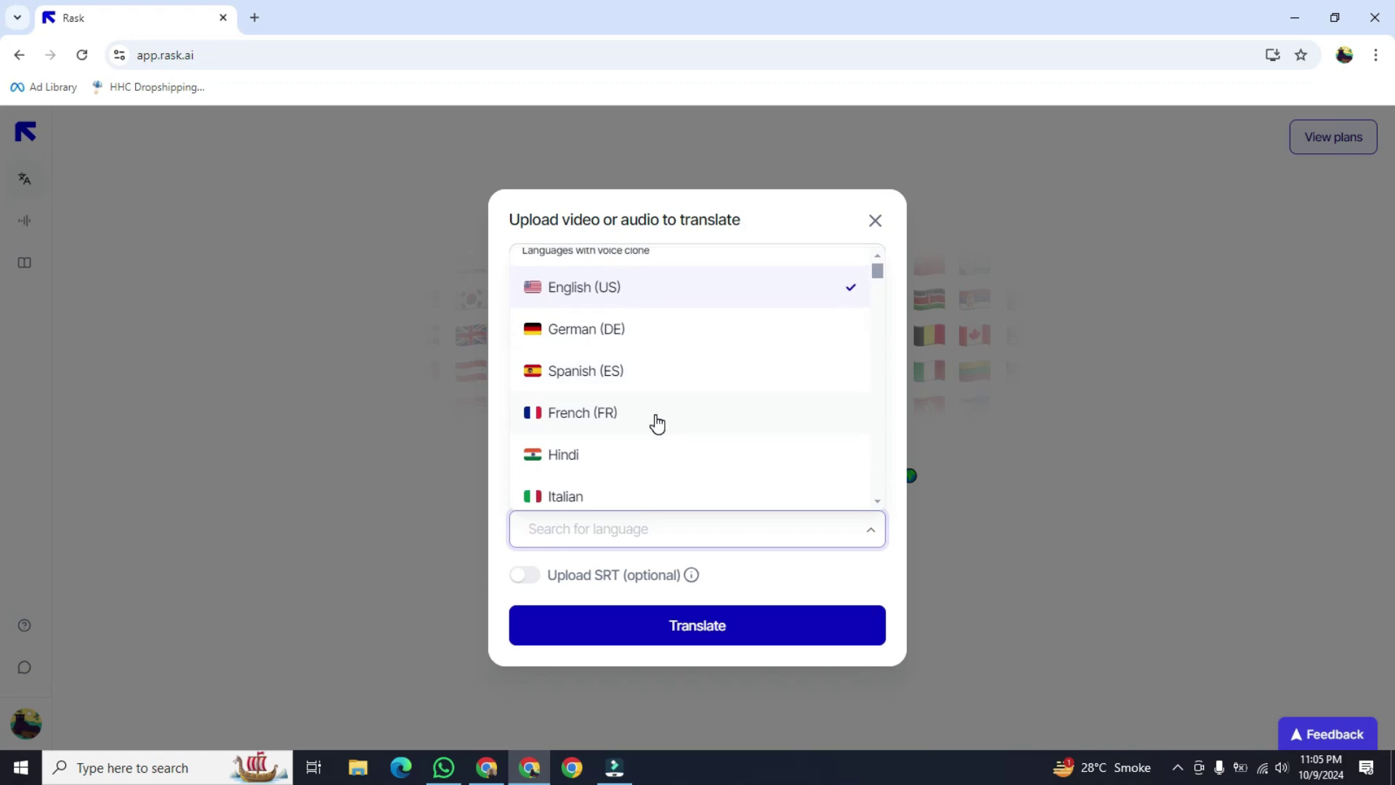
pyautogui.click(657, 423)
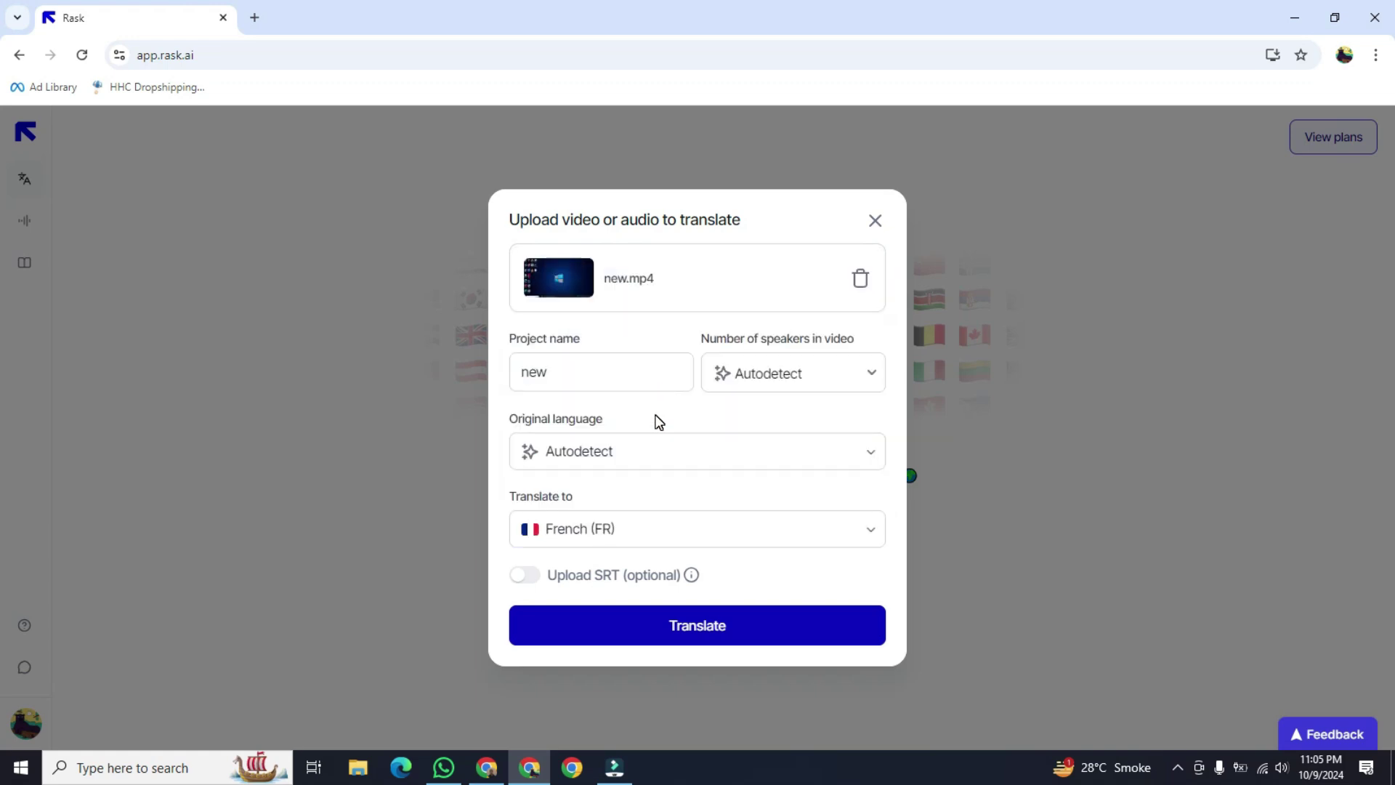
pyautogui.click(669, 626)
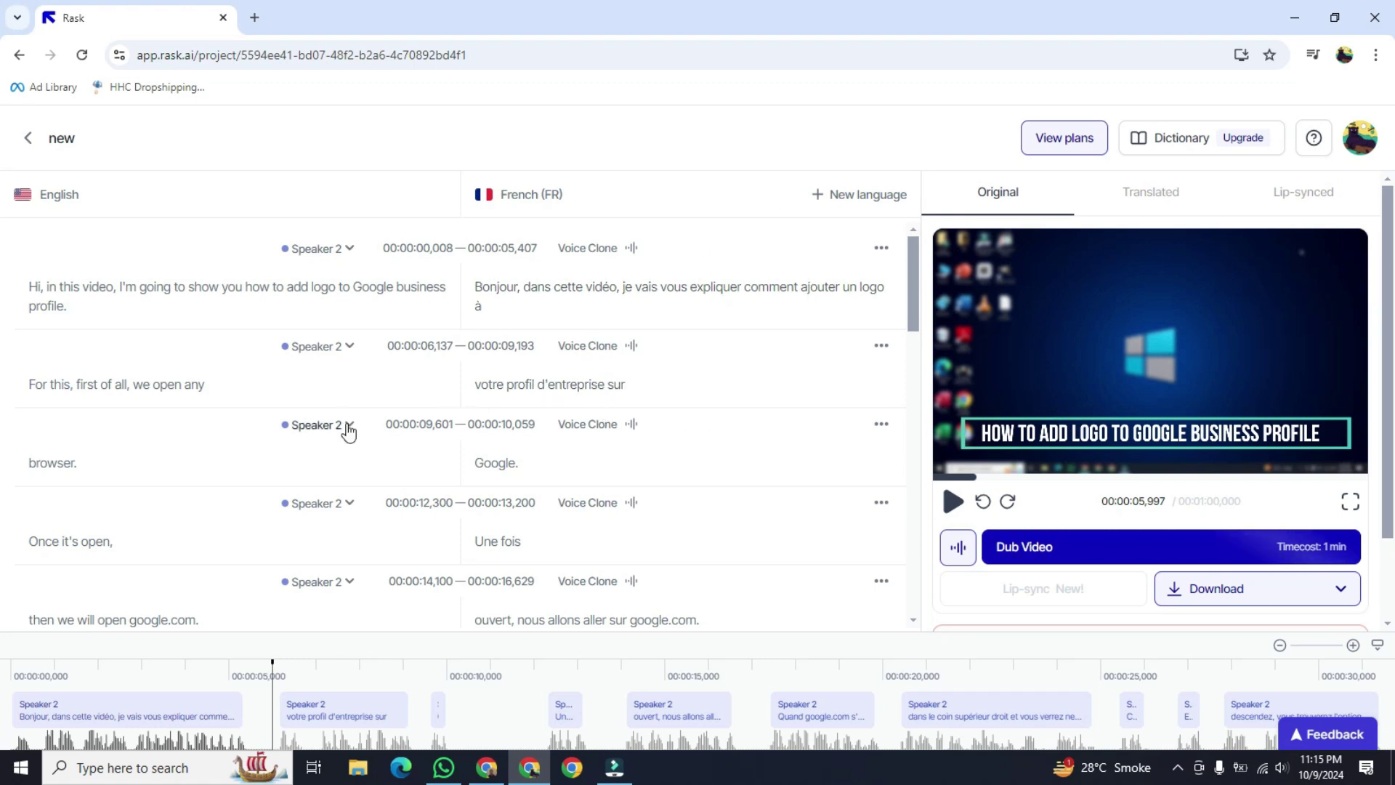
pyautogui.scroll(-10, 348, 429)
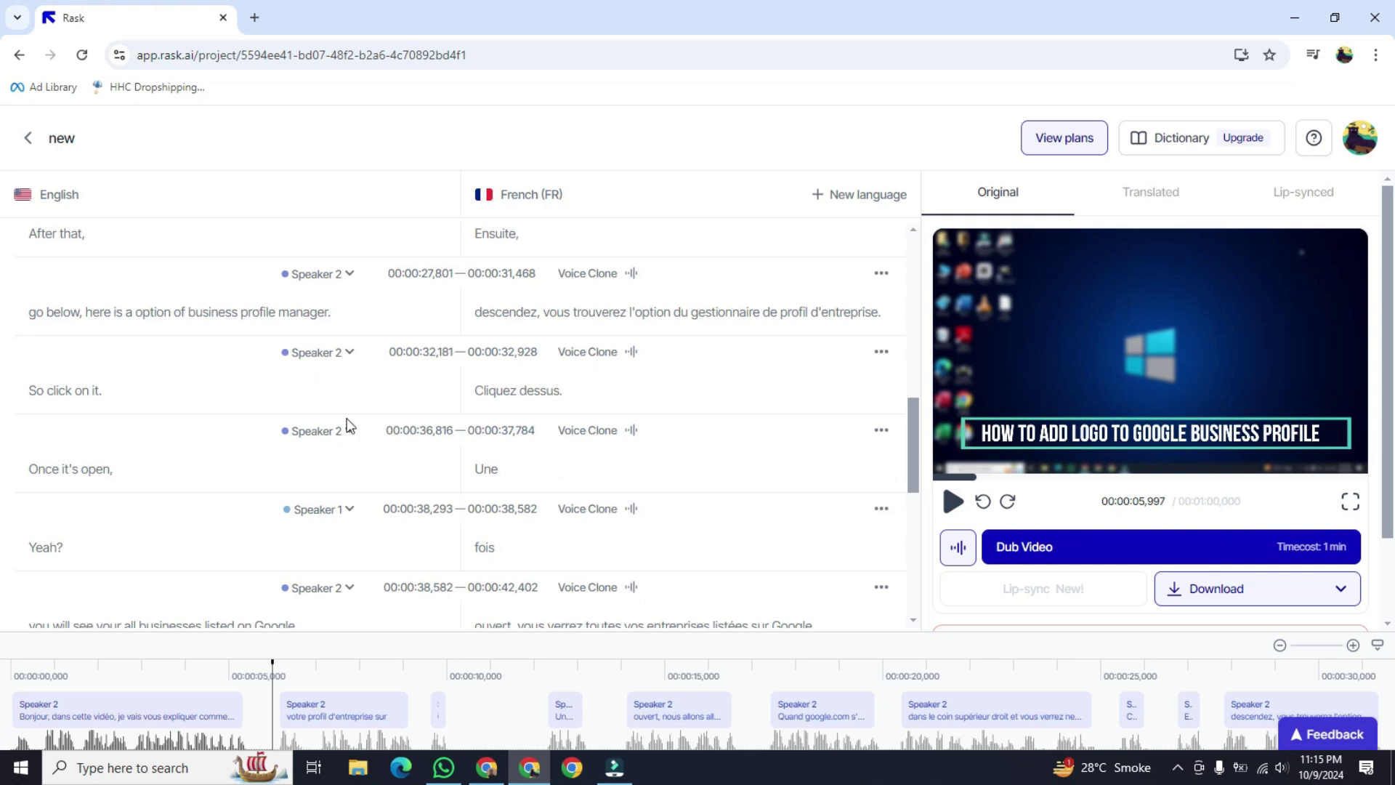
pyautogui.scroll(-4, 347, 426)
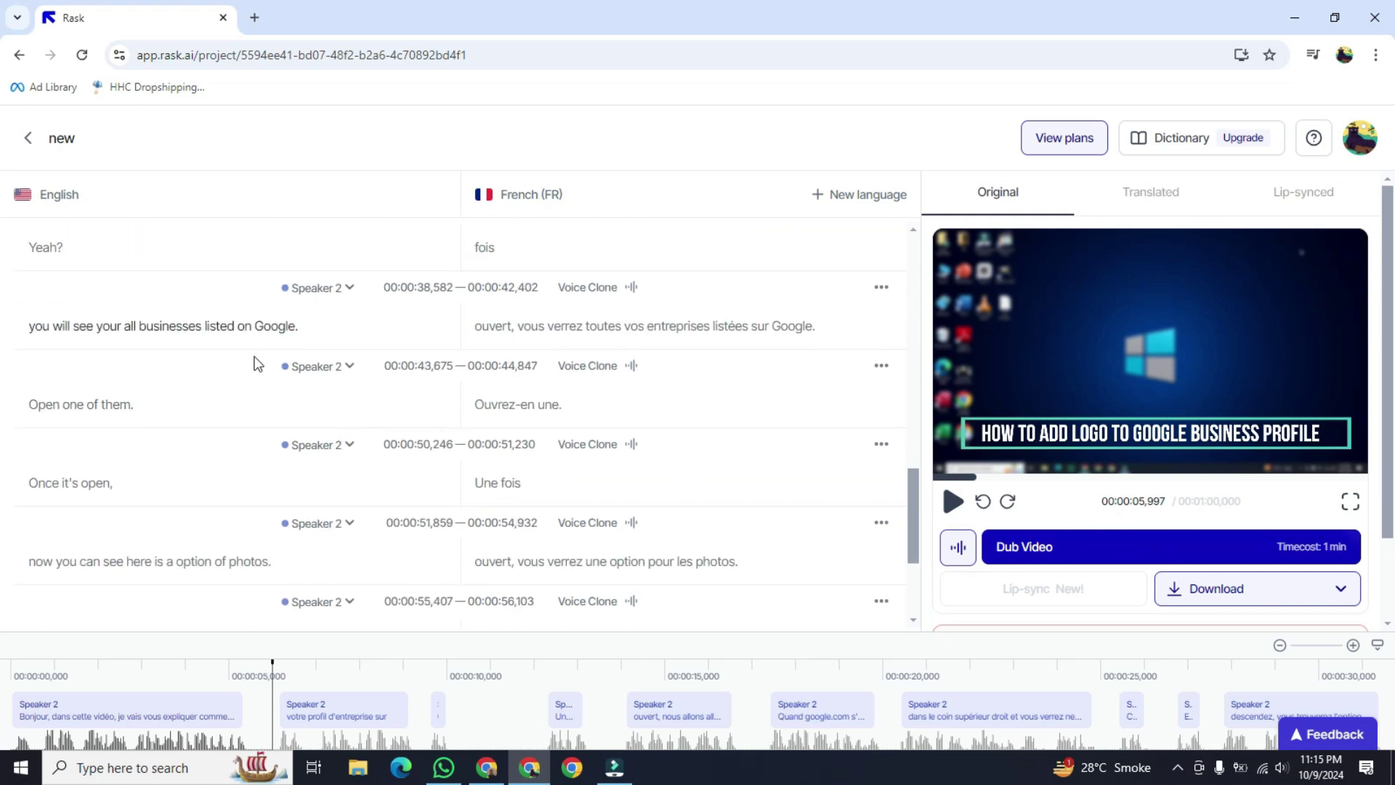
pyautogui.click(309, 327)
pyautogui.press('BackSpace')
pyautogui.press('BackSpace')
pyautogui.press('BackSpace')
pyautogui.press('BackSpace')
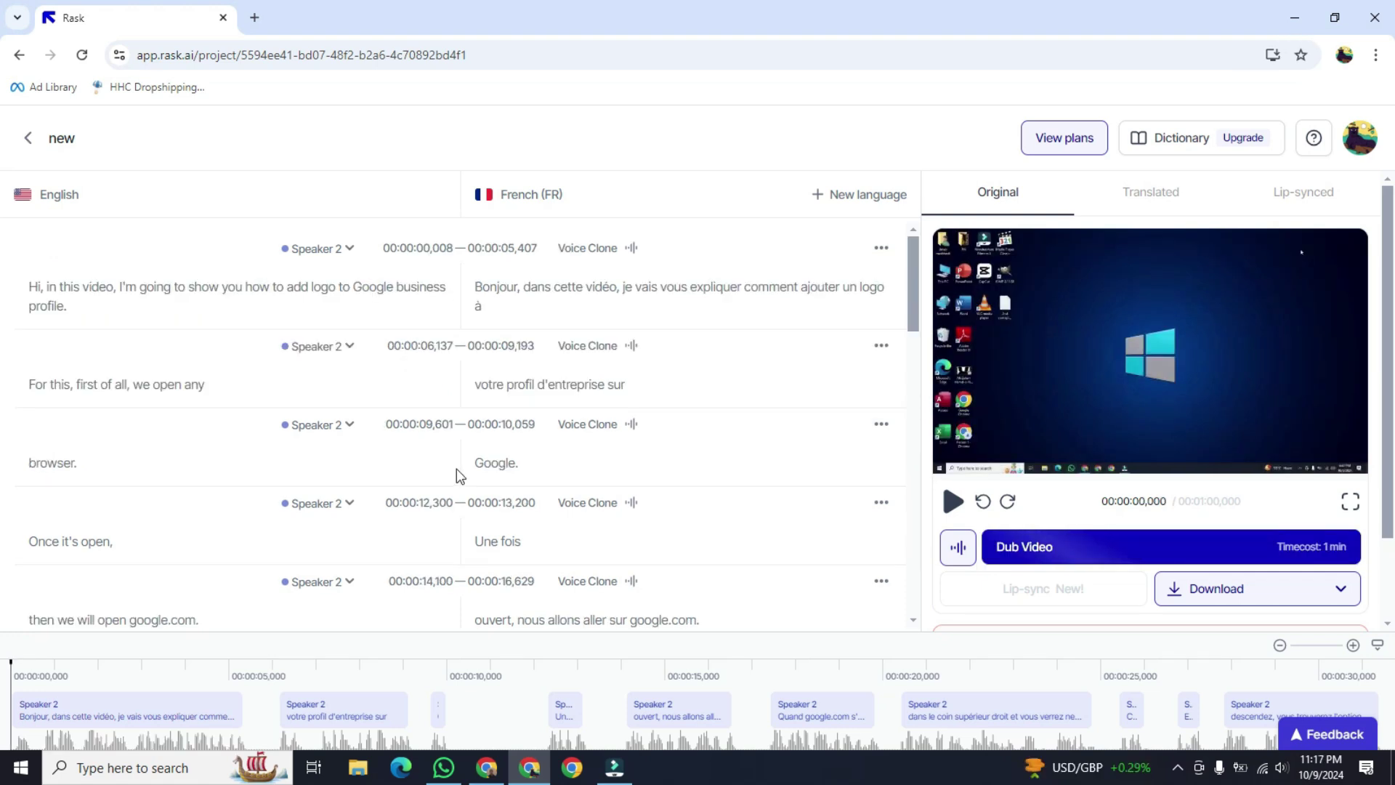
pyautogui.scroll(-5, 456, 468)
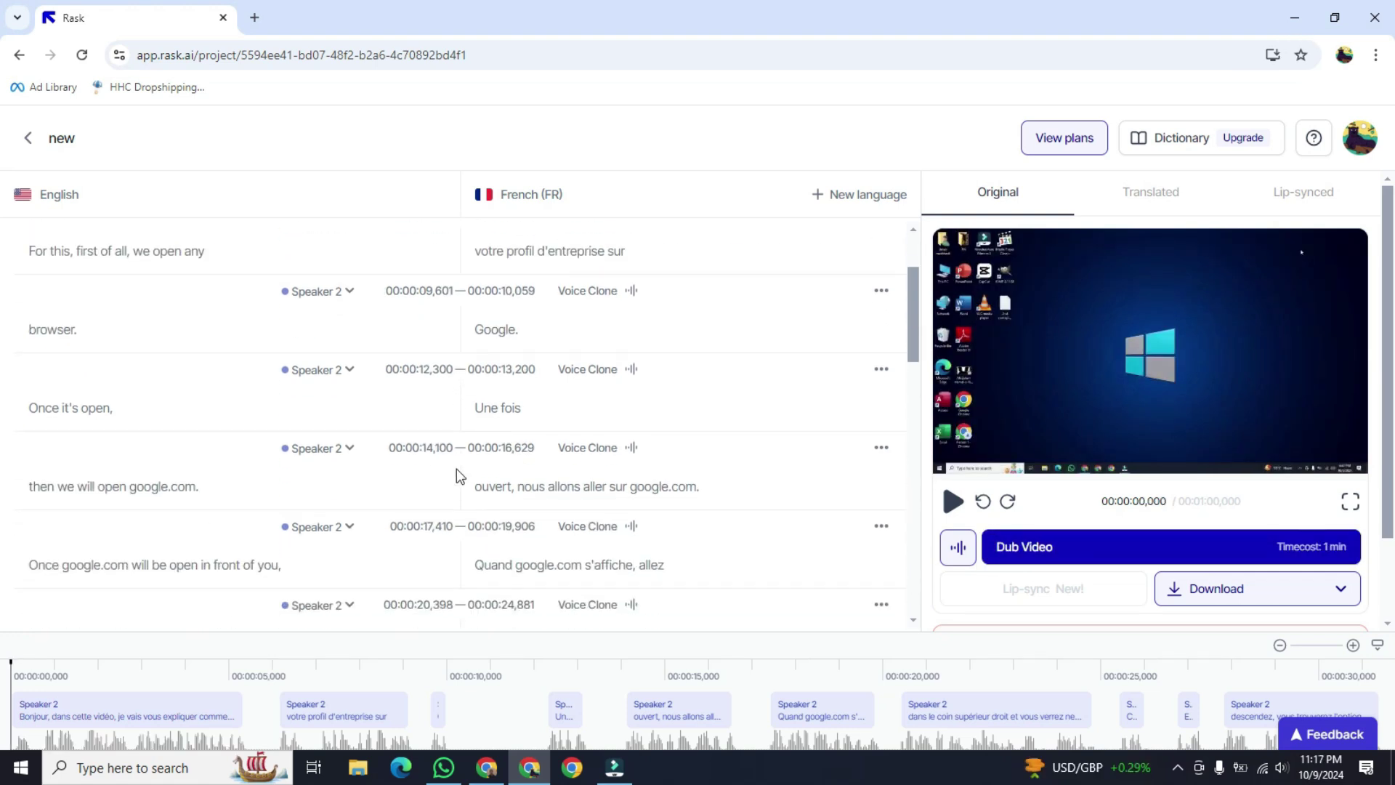
pyautogui.scroll(-2, 456, 469)
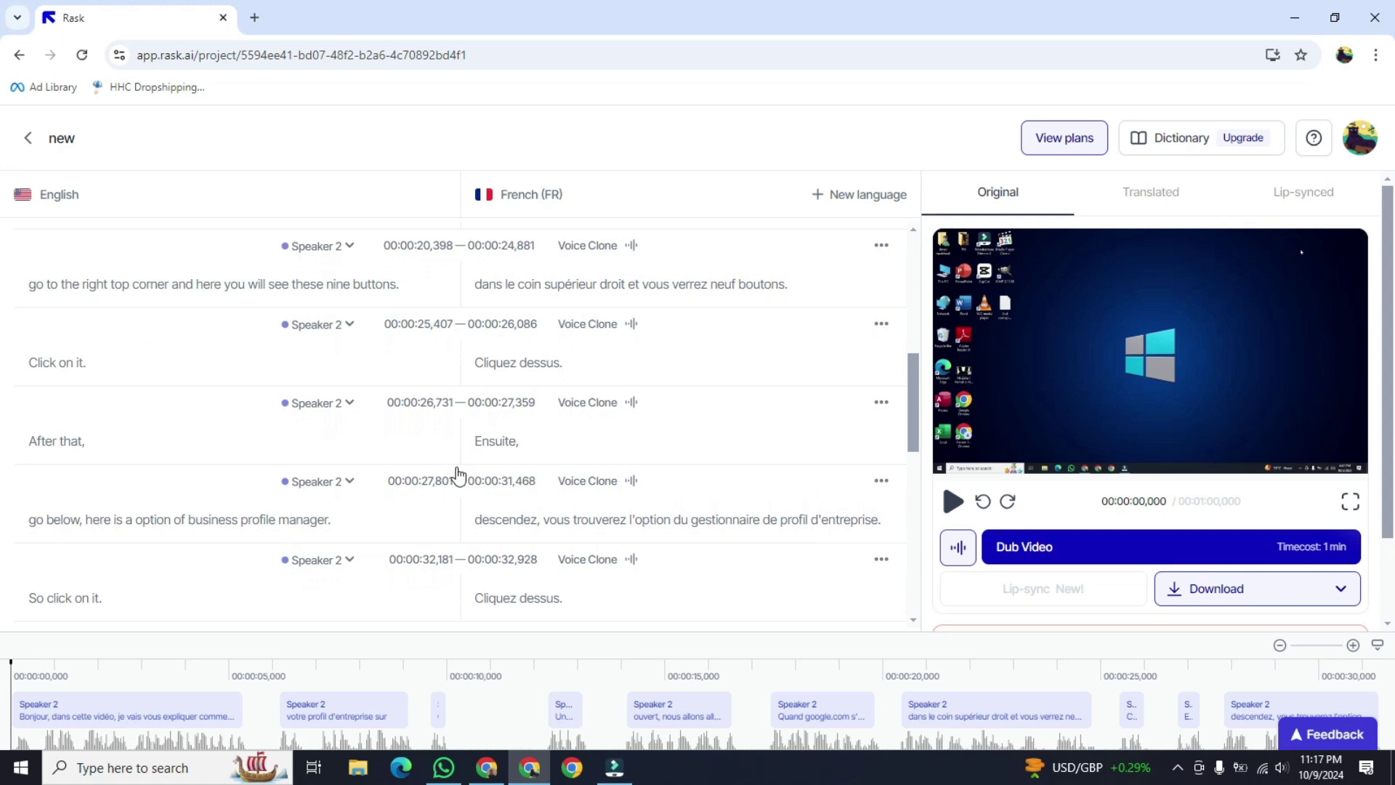
pyautogui.scroll(7, 456, 469)
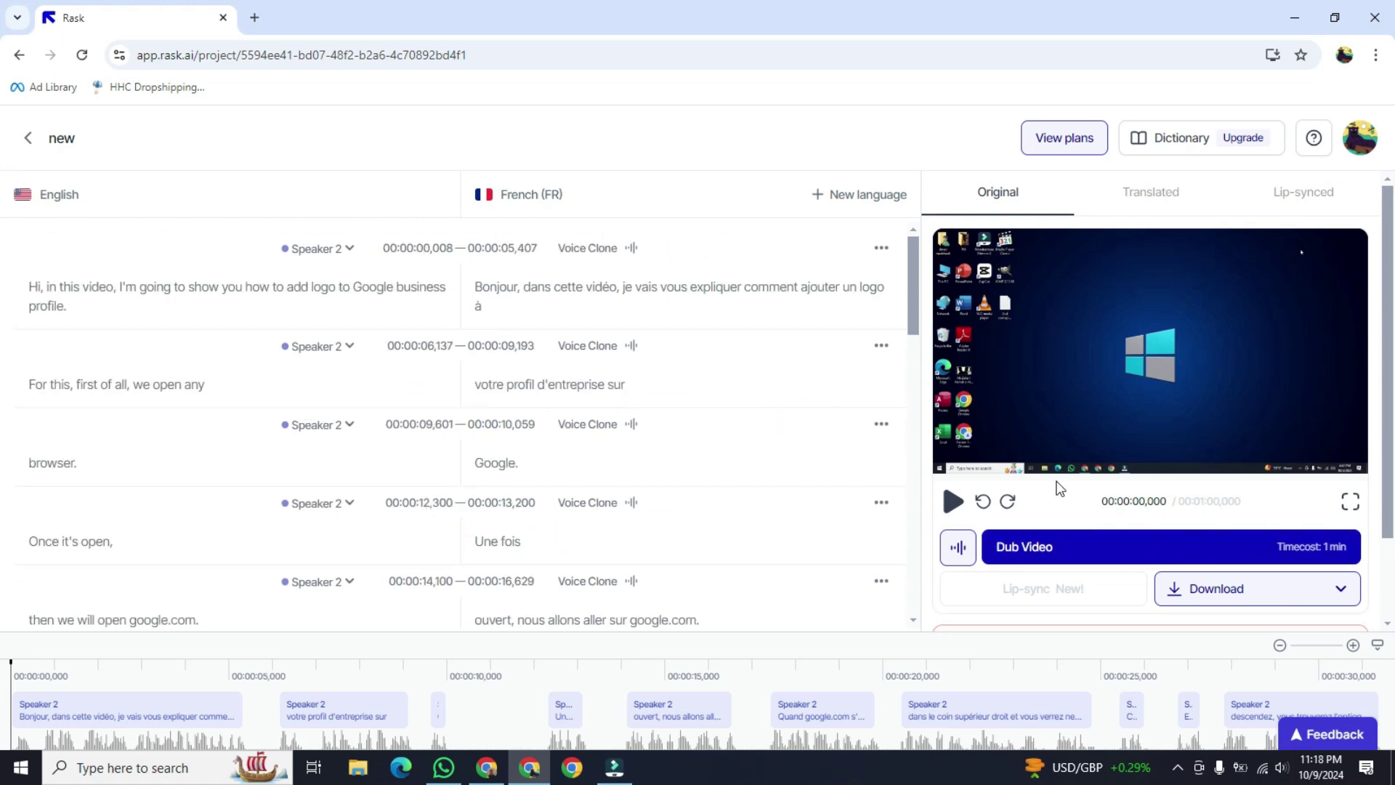
# - Request French dubbing of the video and confirm the 1-minute deduction
pyautogui.click(1080, 553)
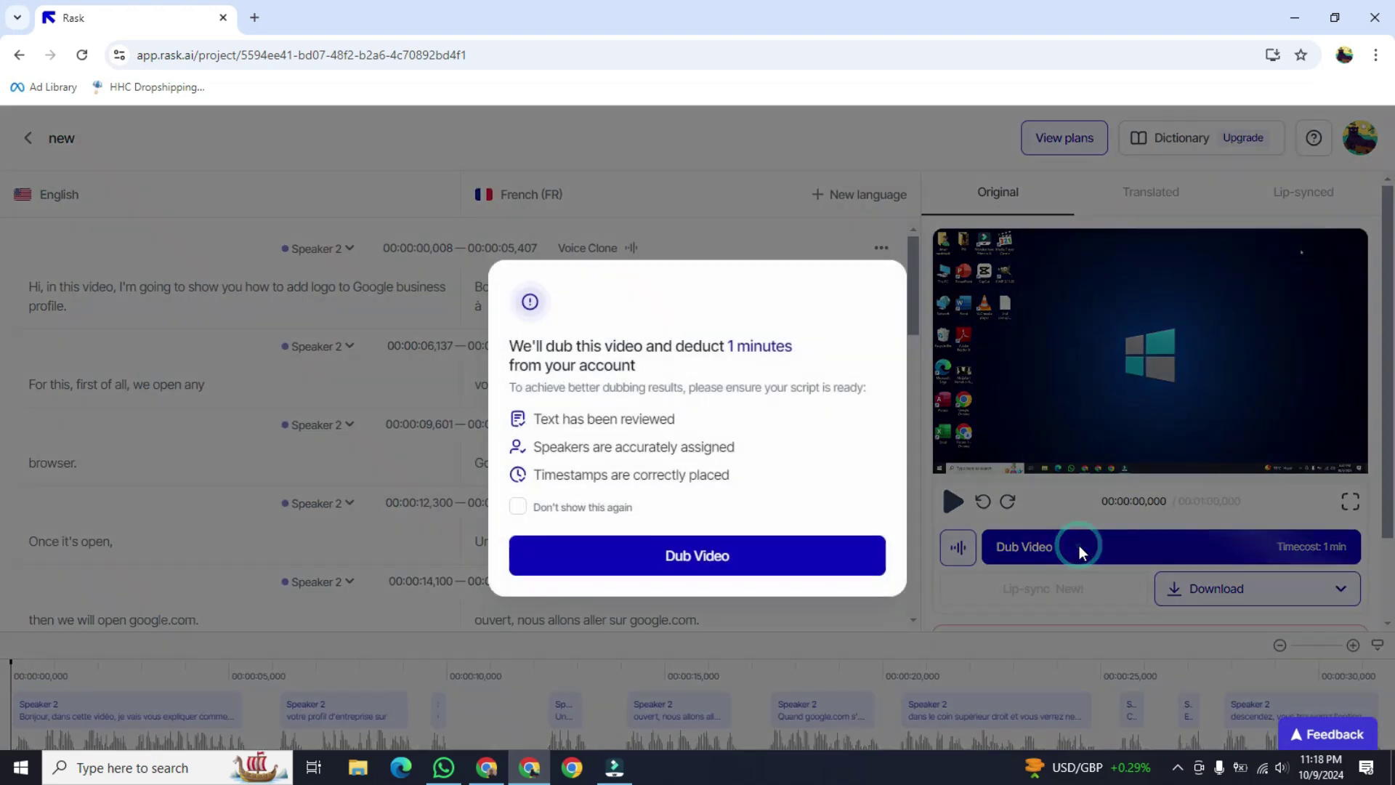
pyautogui.click(666, 553)
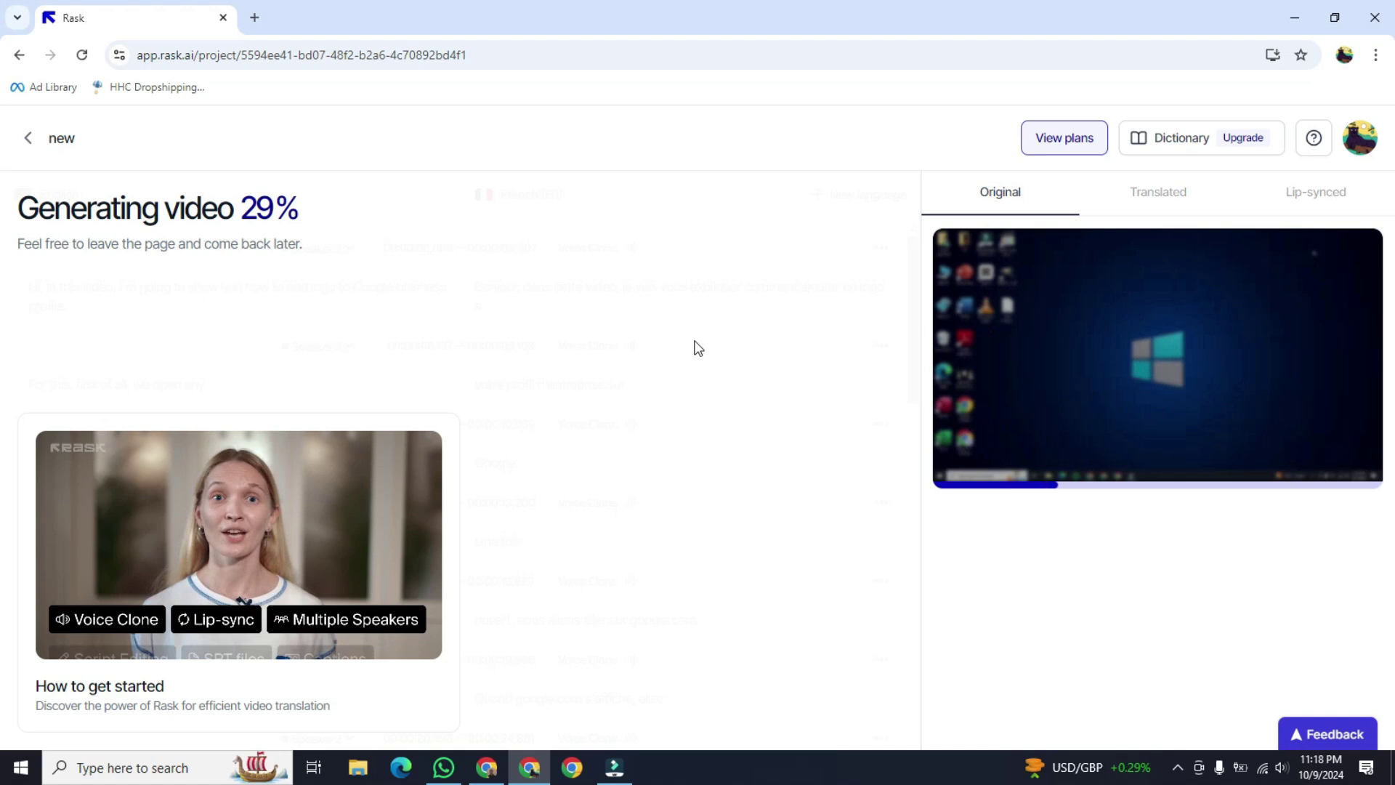
# - Play the French-dubbed new.mp4 full screen, then return to the browser
pyautogui.click(81, 614)
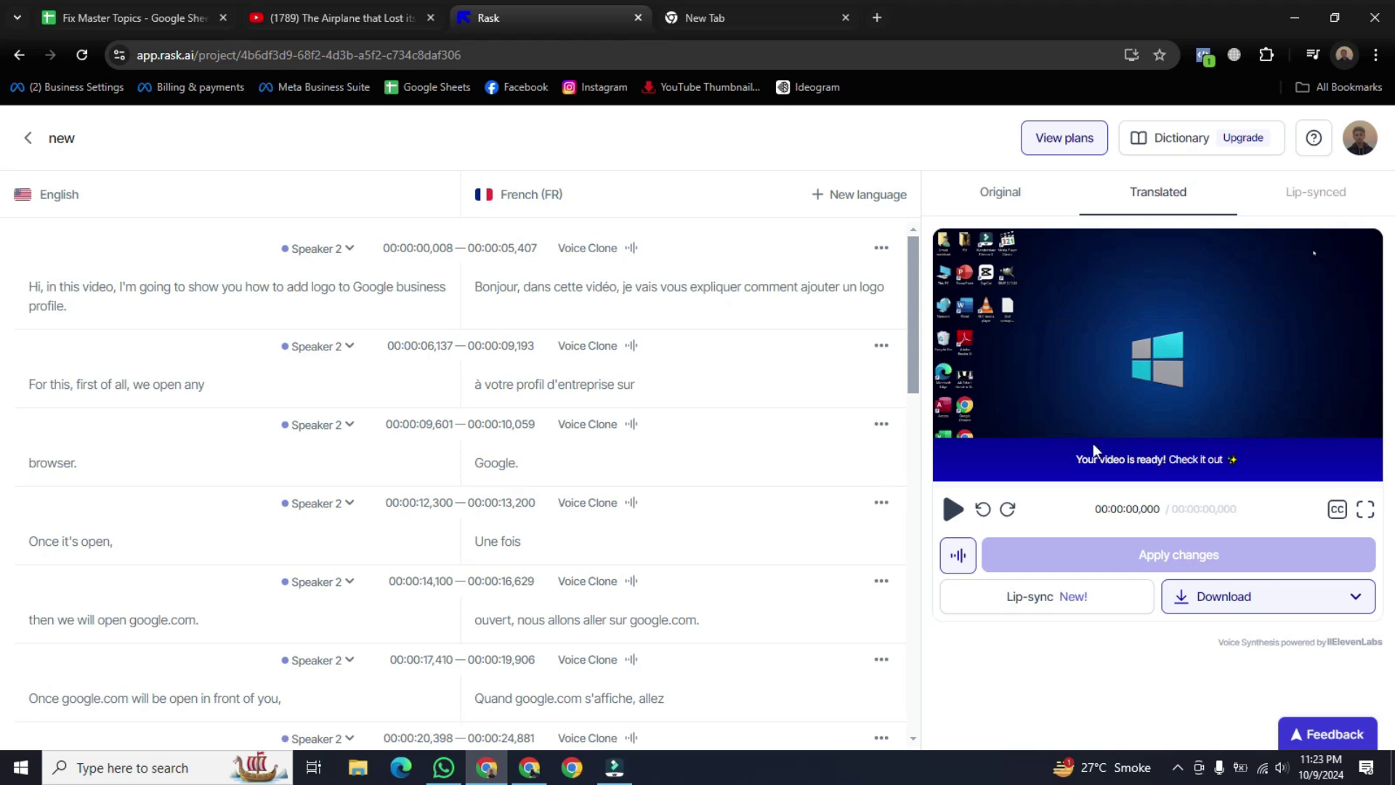
pyautogui.click(953, 509)
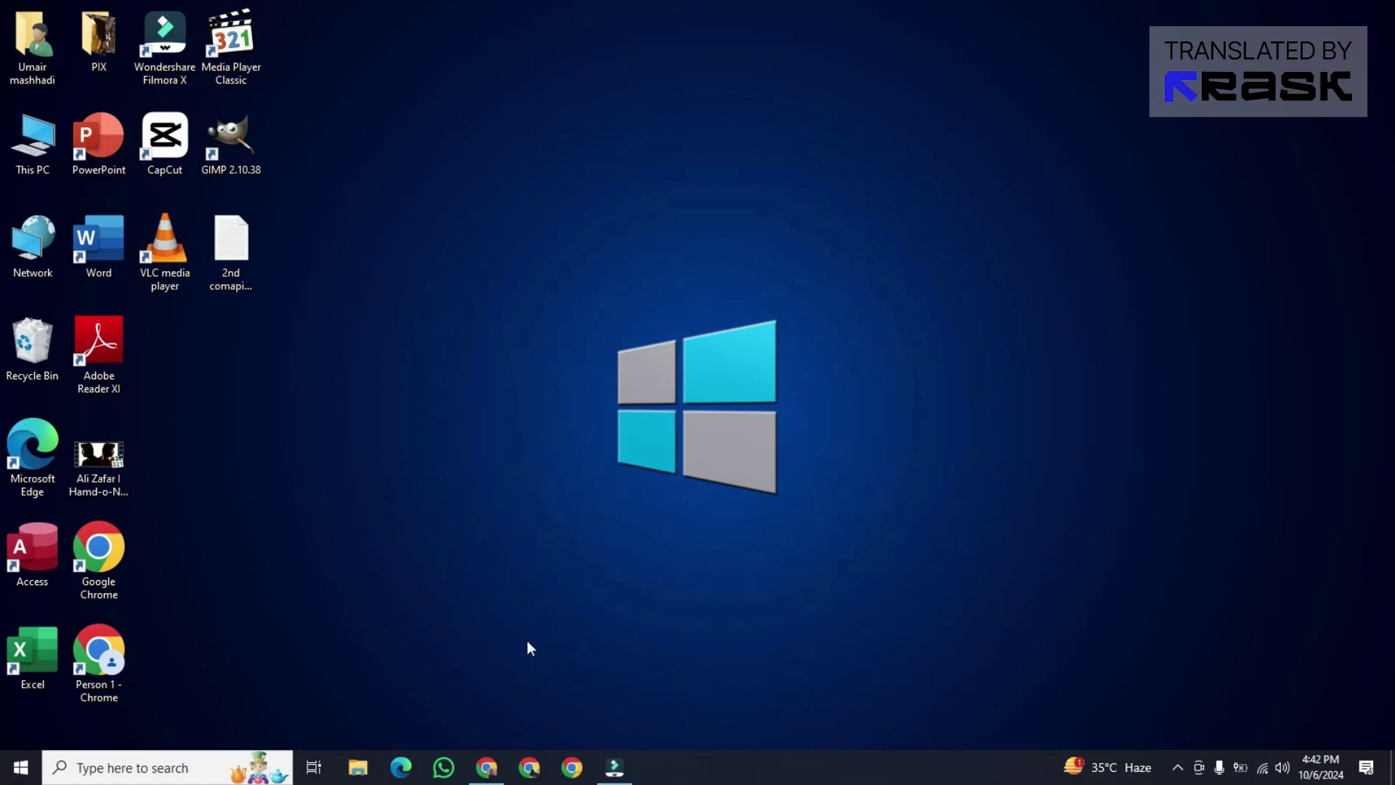
pyautogui.click(486, 767)
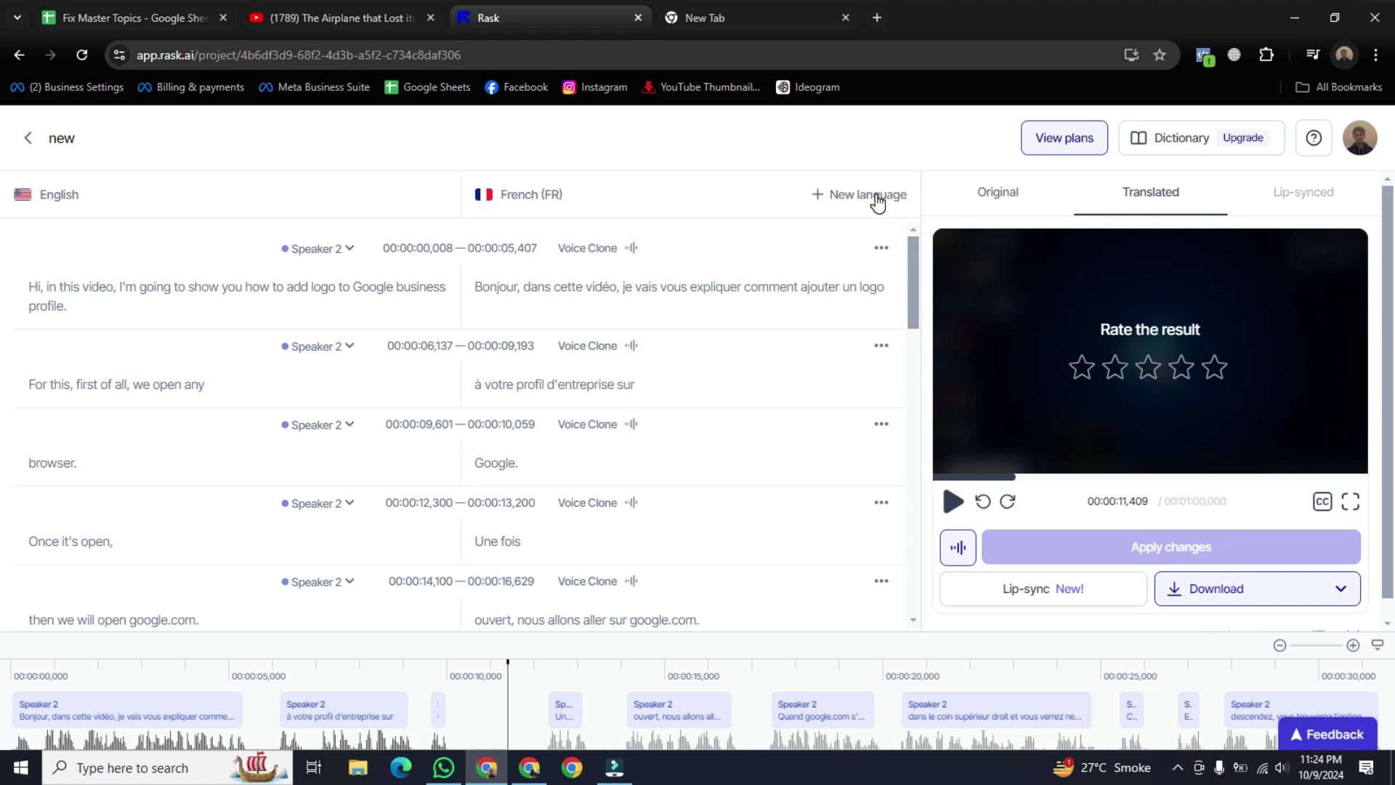
pyautogui.click(878, 200)
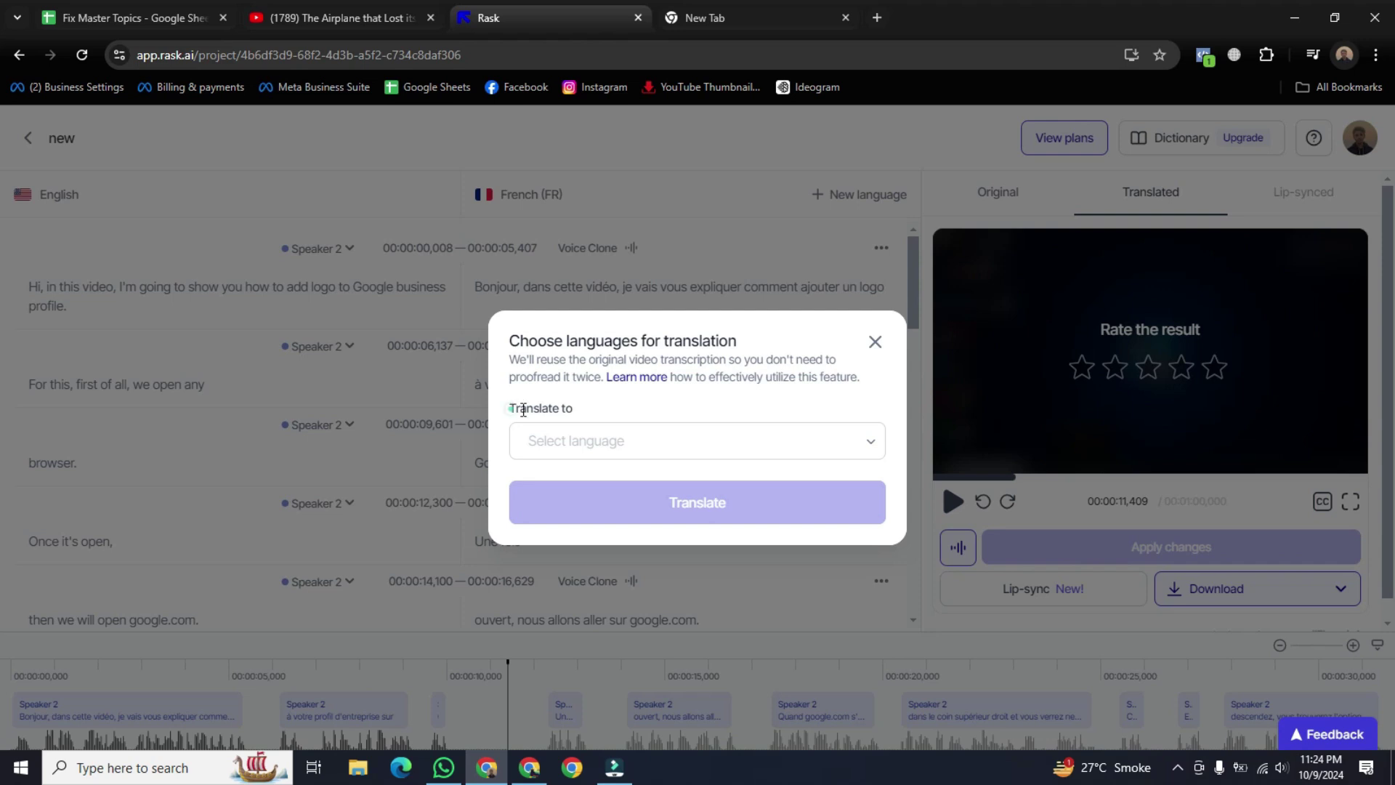
pyautogui.moveTo(523, 412); pyautogui.dragTo(576, 412)
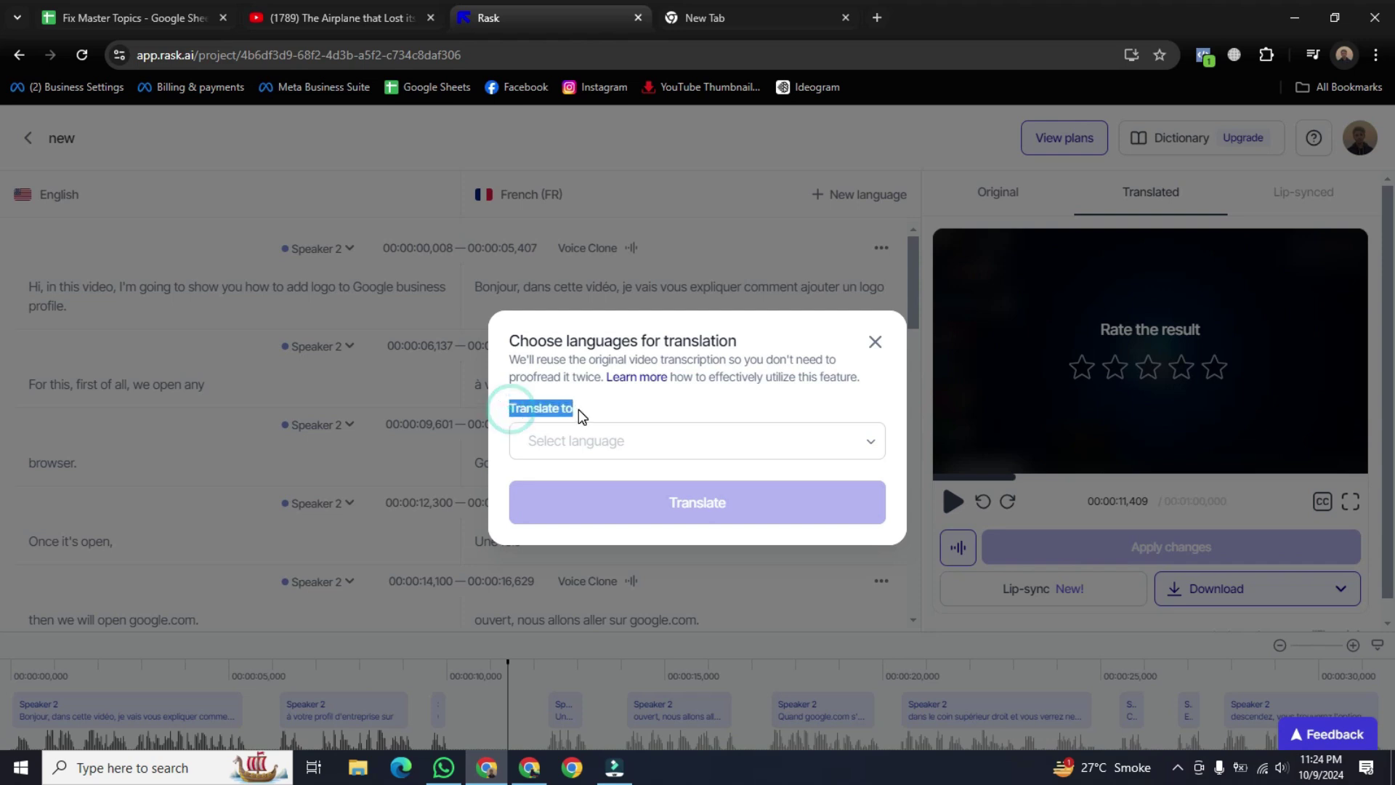
pyautogui.click(872, 445)
pyautogui.scroll(-4, 694, 569)
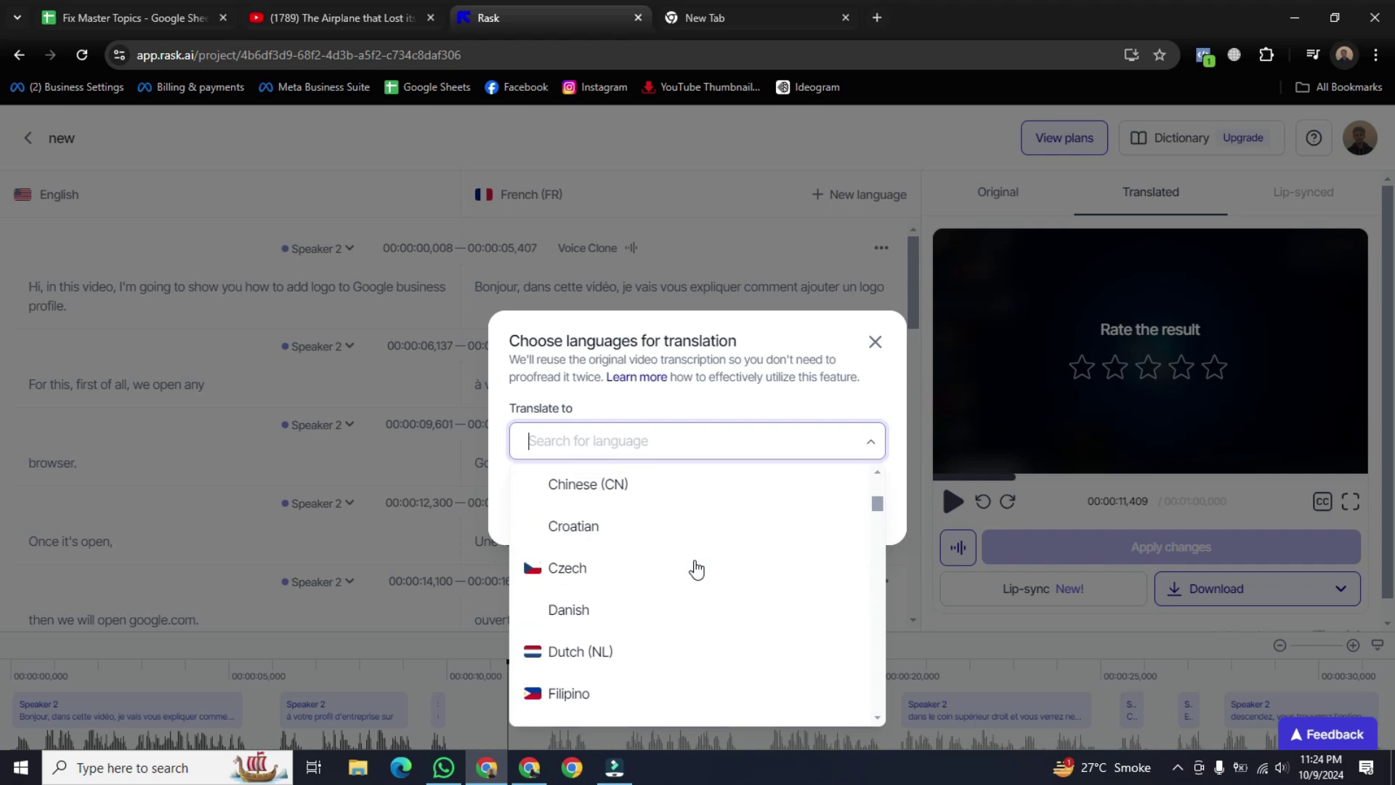
pyautogui.scroll(-10, 696, 571)
pyautogui.scroll(15, 696, 571)
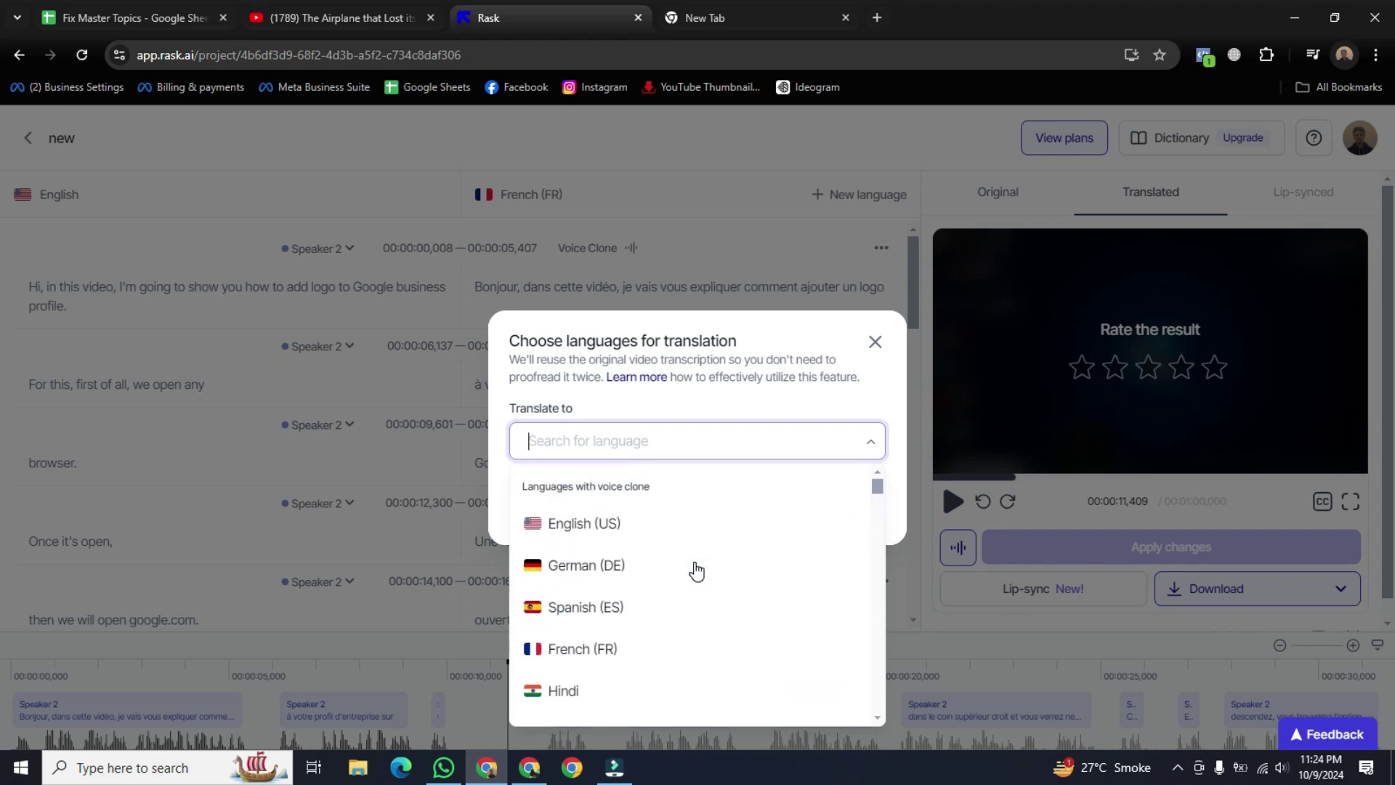
pyautogui.click(875, 343)
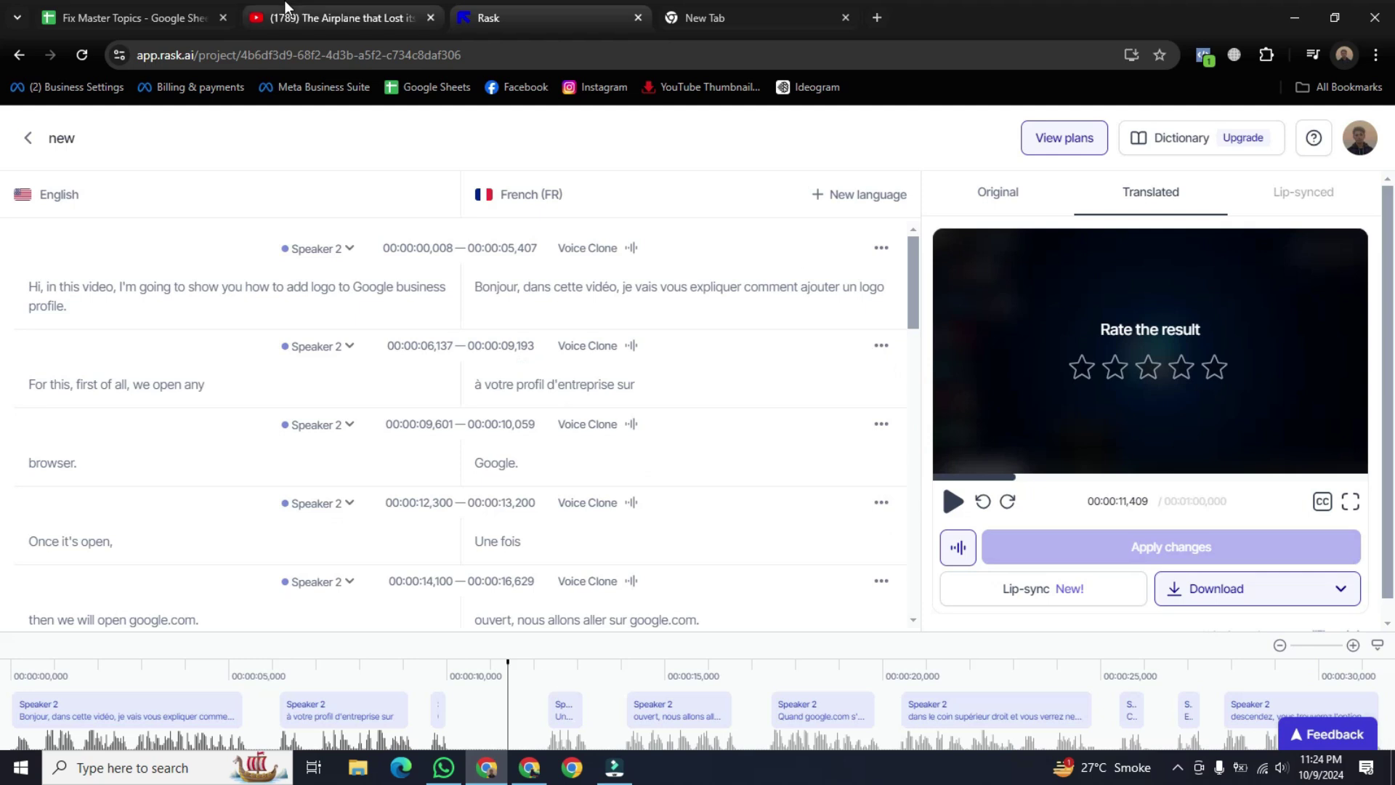